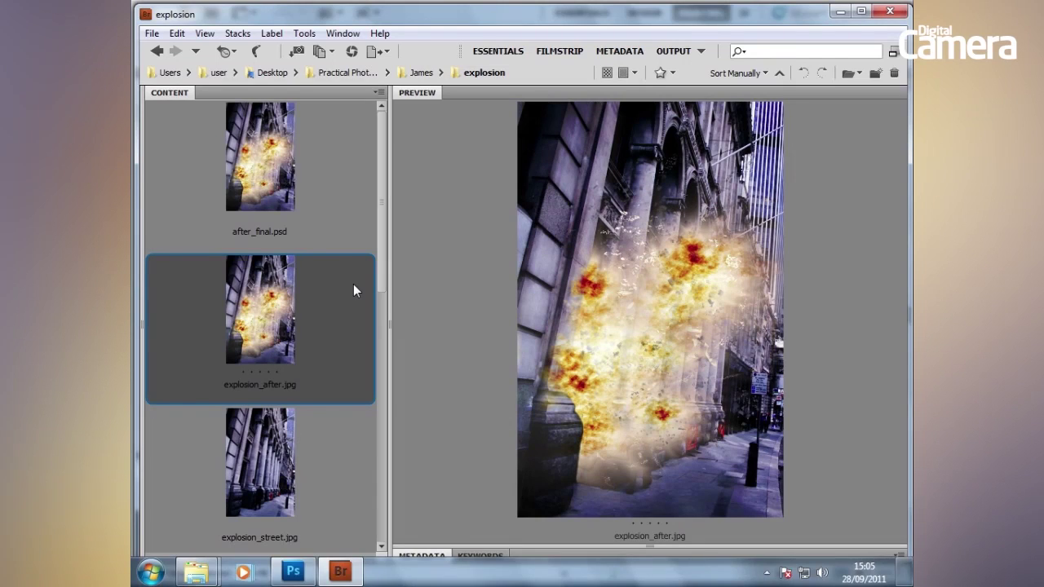
- Switch from Adobe Bridge to the empty Photoshop window
click(292, 572)
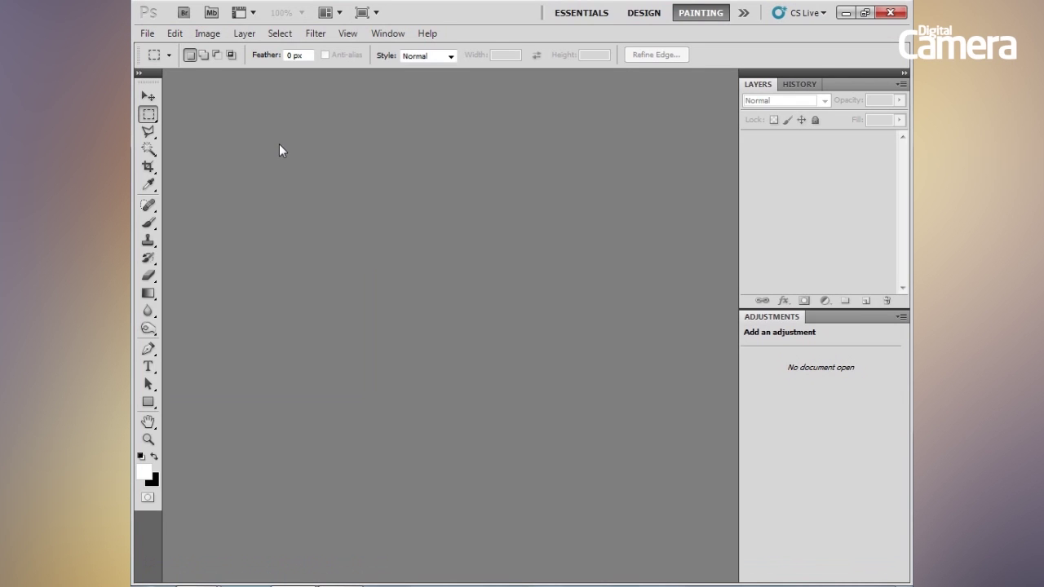
- Create a new International Paper A4 document filled with the black background colour
click(147, 34)
click(161, 50)
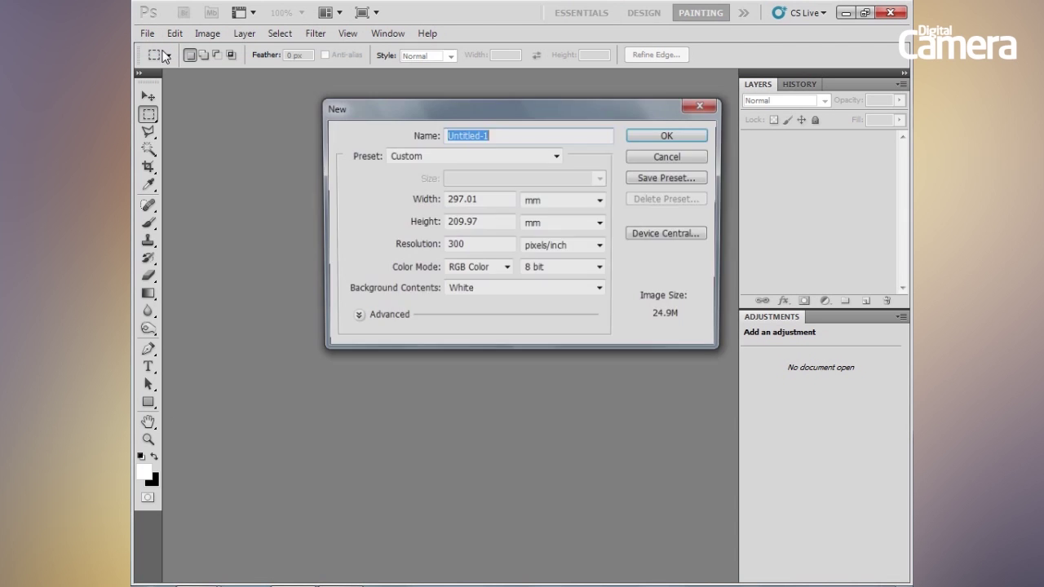
click(466, 158)
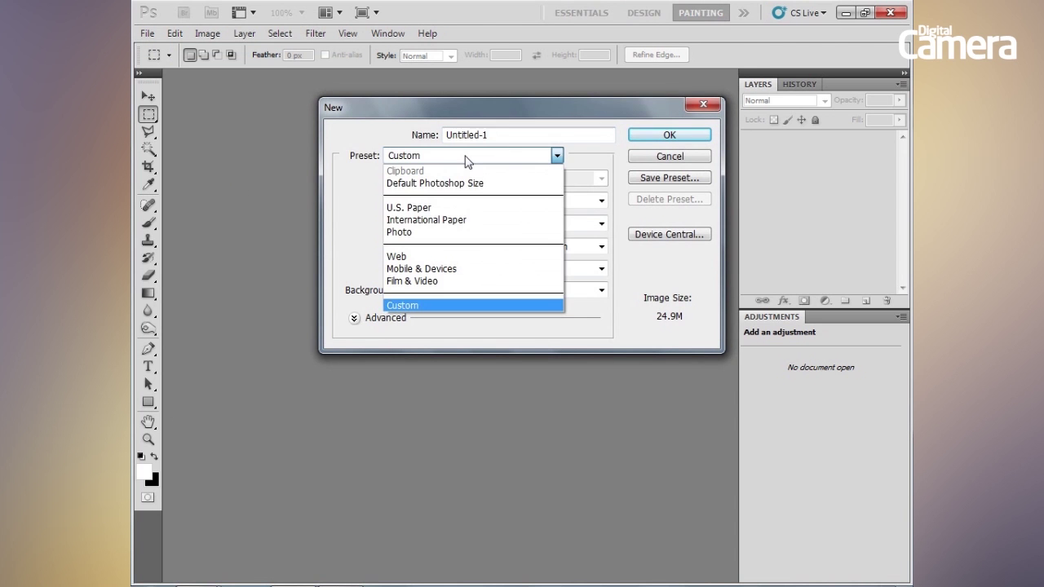
click(416, 220)
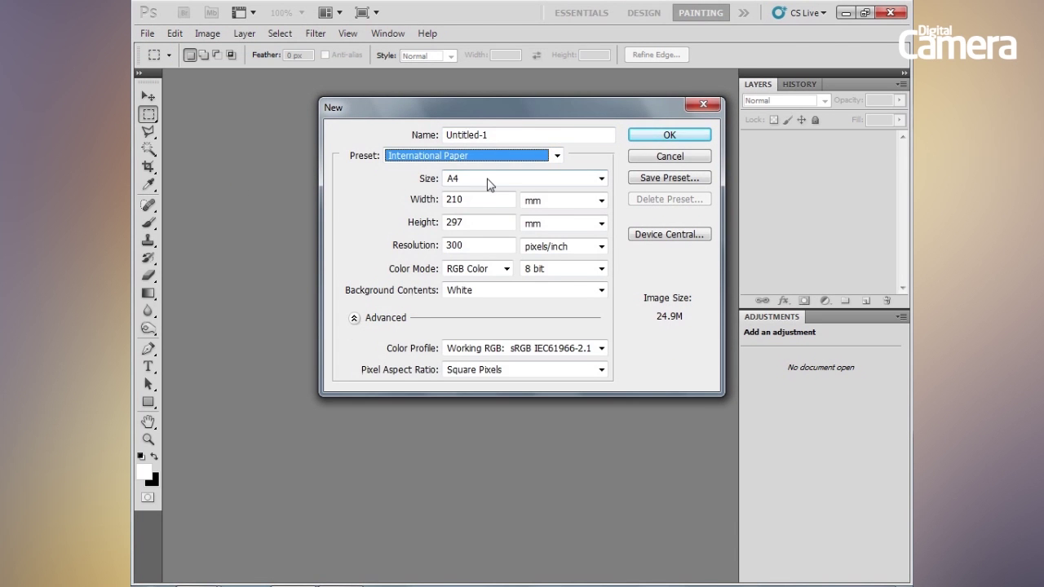
click(489, 289)
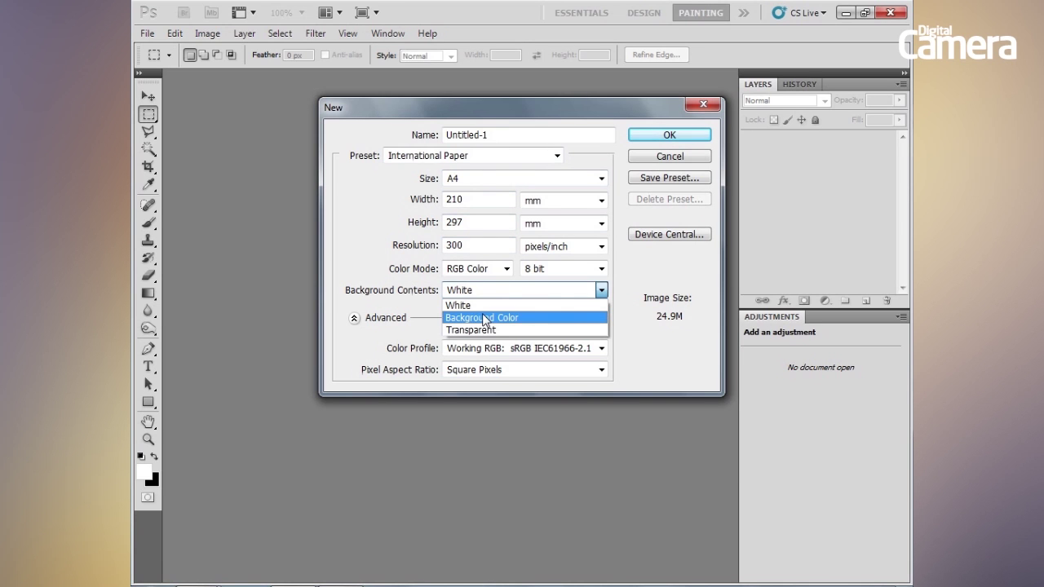
click(481, 318)
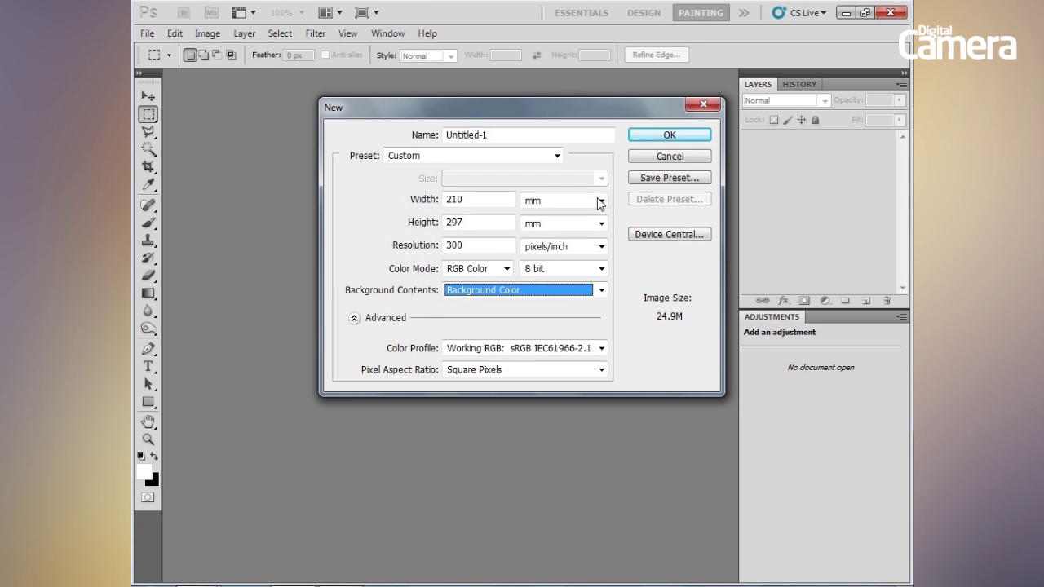
click(644, 136)
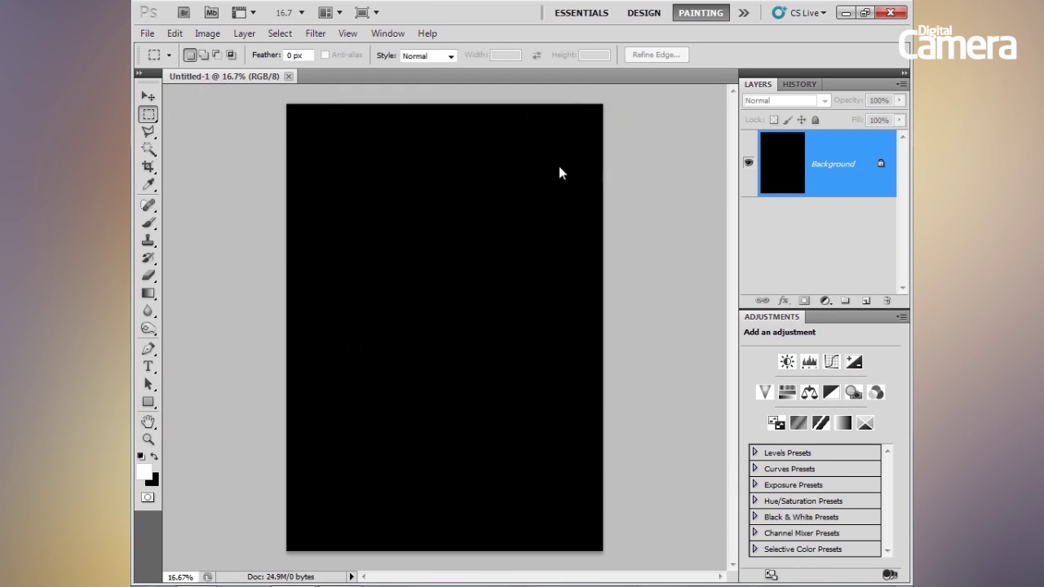
- Add Layer 1 and ready the Brush tool with the soft round 100 tip, enlarged to 900
click(865, 302)
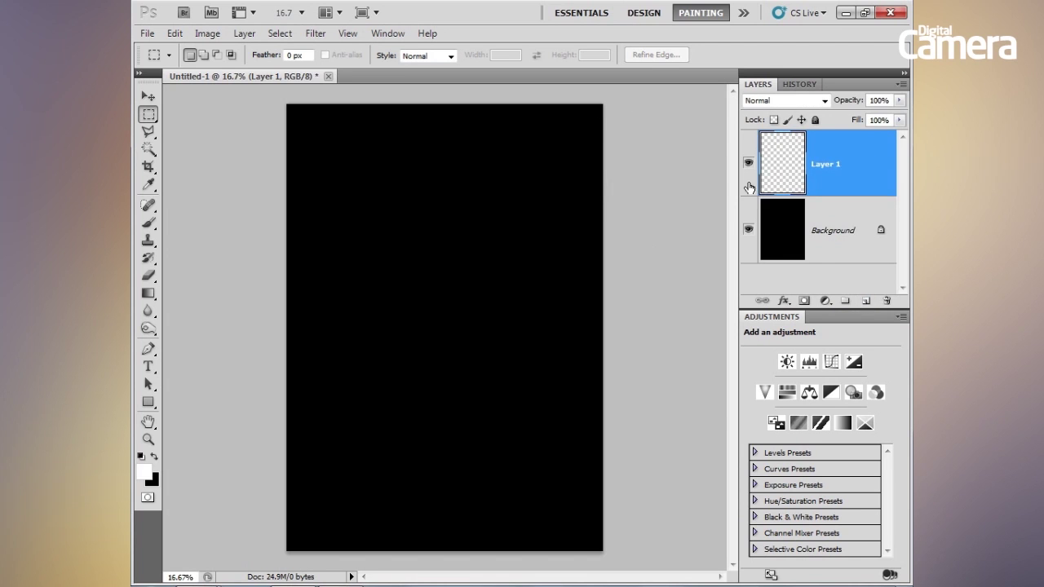
click(148, 224)
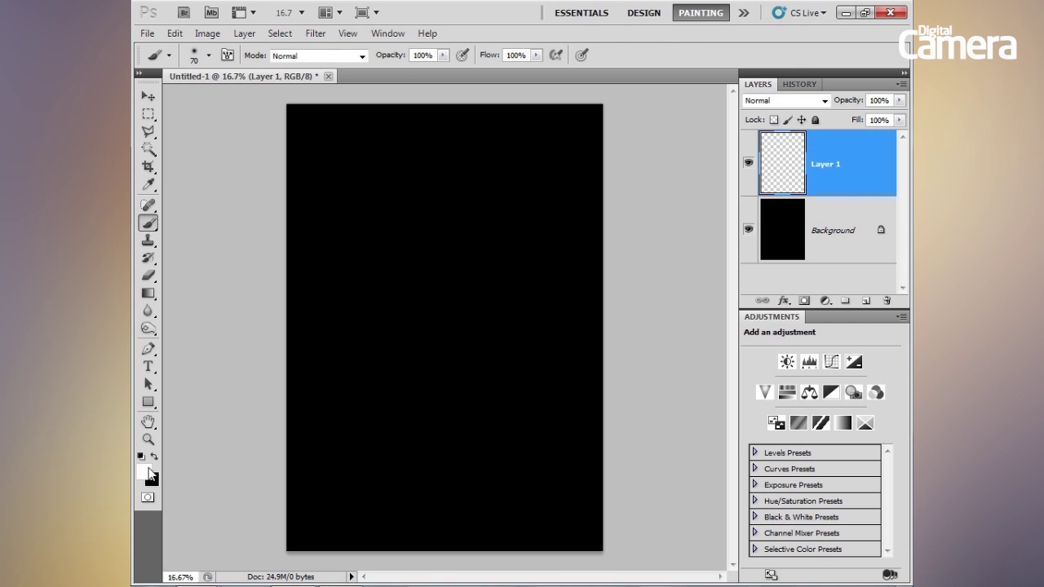
click(209, 55)
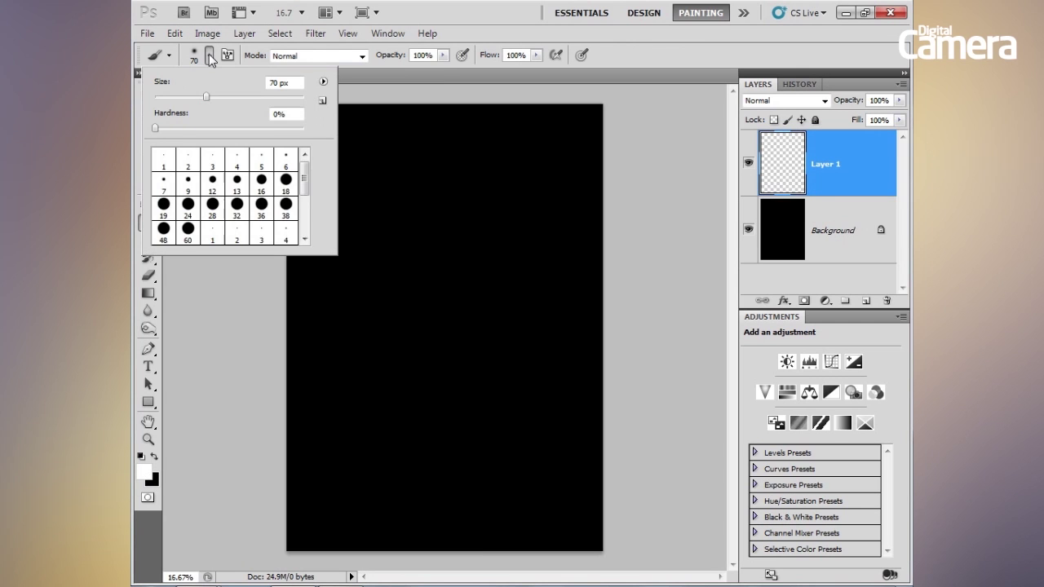
drag(303, 176, 304, 205)
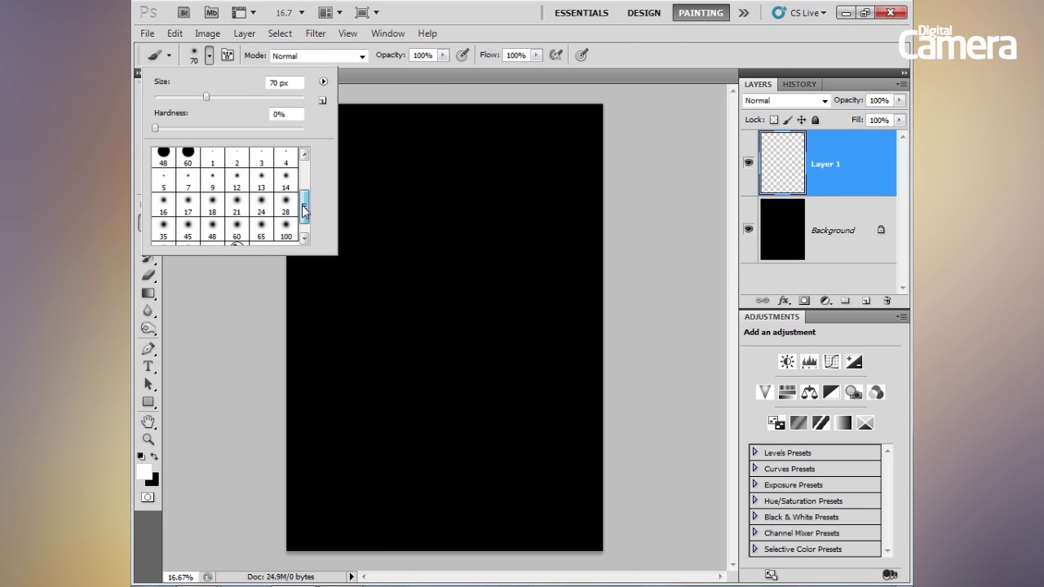
click(283, 230)
click(480, 9)
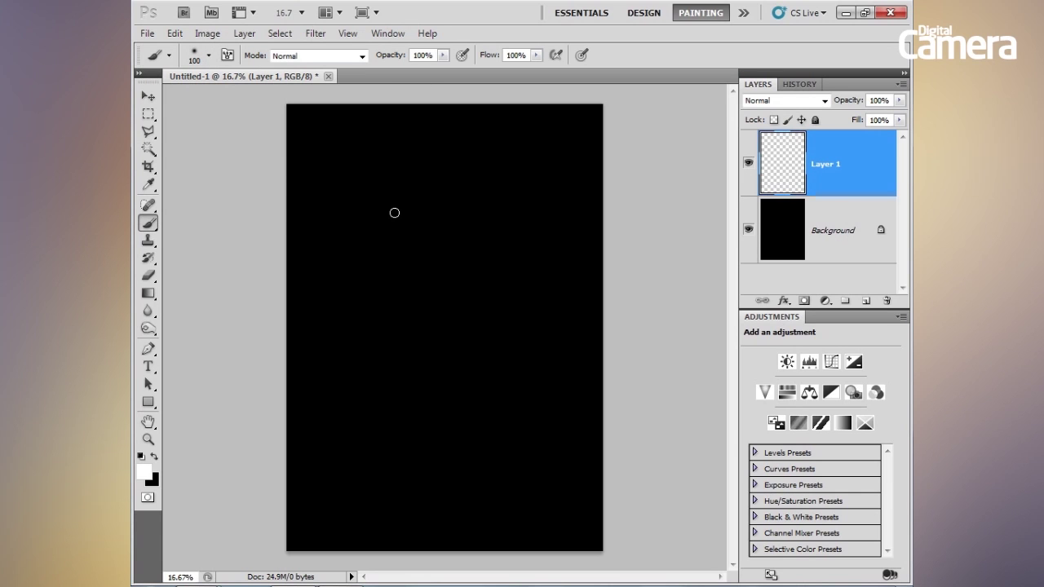
key(bracketright)
key(bracketright)
key(bracketright)
key(bracketright)
key(bracketright)
key(bracketright)
key(bracketright)
key(bracketright)
key(bracketright)
key(bracketright)
key(bracketright)
key(bracketright)
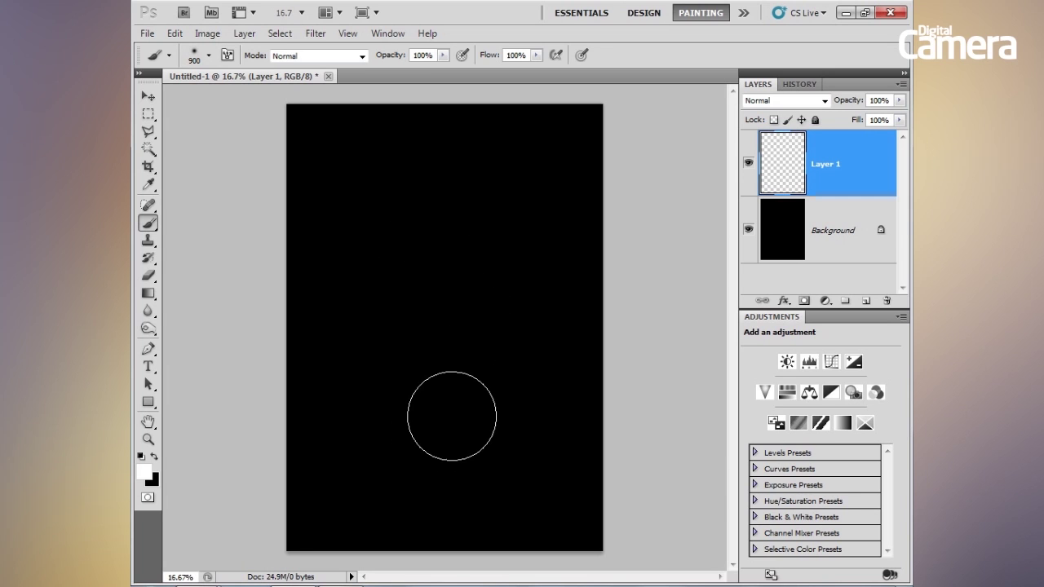
- Paint nine soft white glows in the lower middle, stepping brush sizes through 900, 600, 500, 300 and 400
click(496, 481)
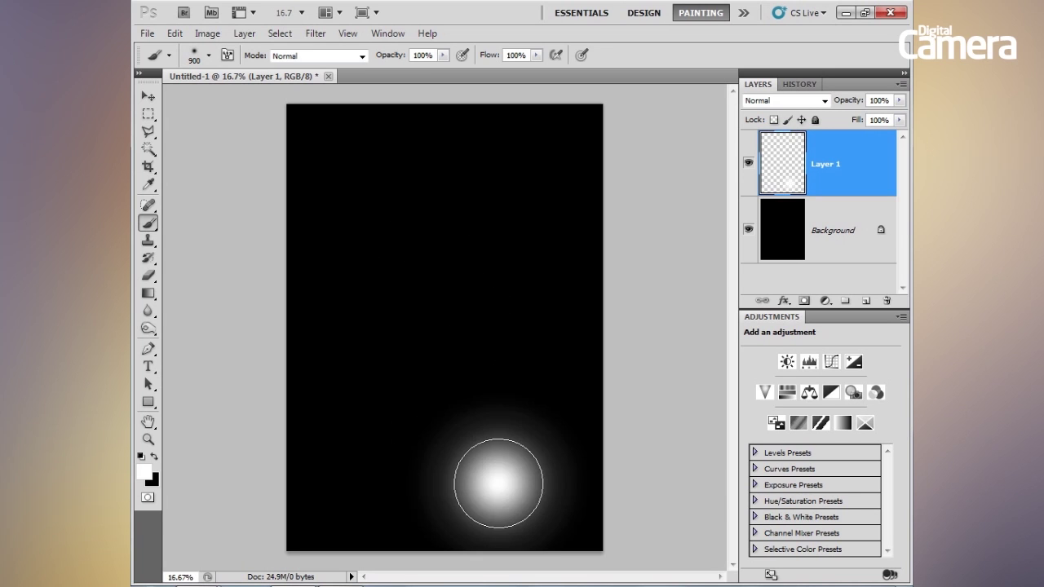
click(482, 392)
key(bracketleft)
key(bracketleft)
key(bracketleft)
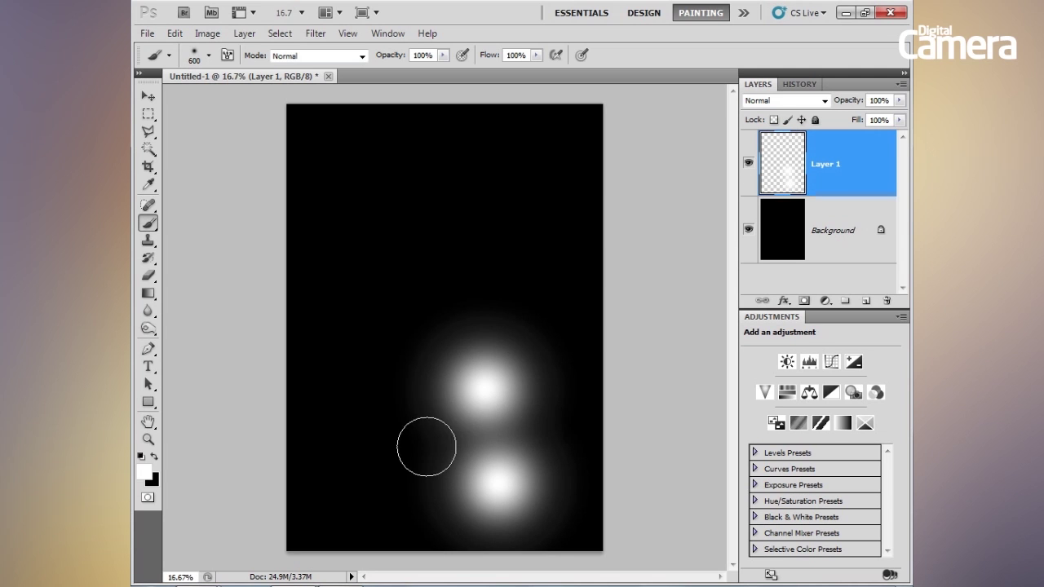
click(427, 443)
click(555, 429)
key(bracketleft)
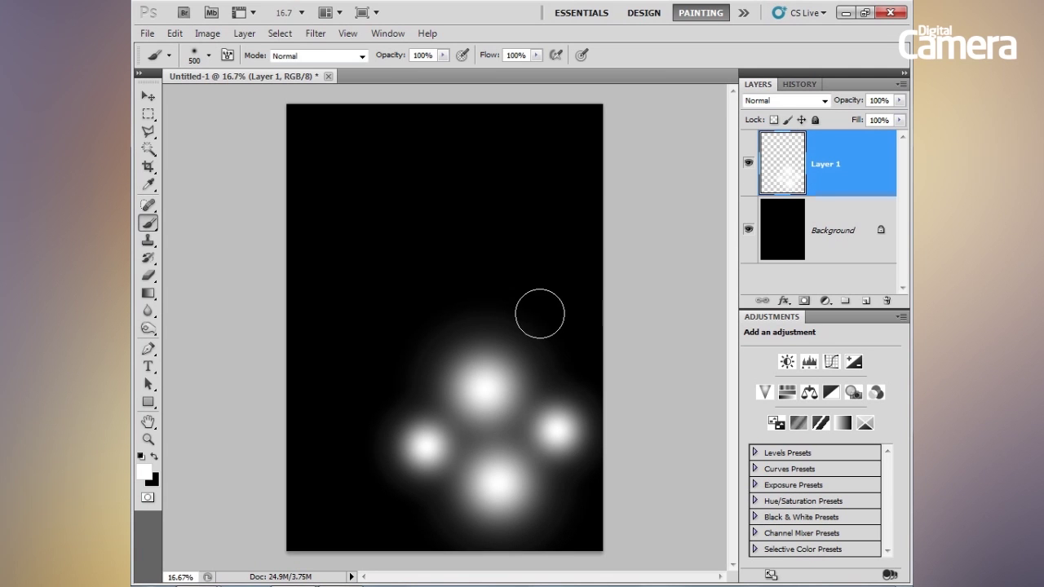
click(478, 310)
key(bracketleft)
key(bracketleft)
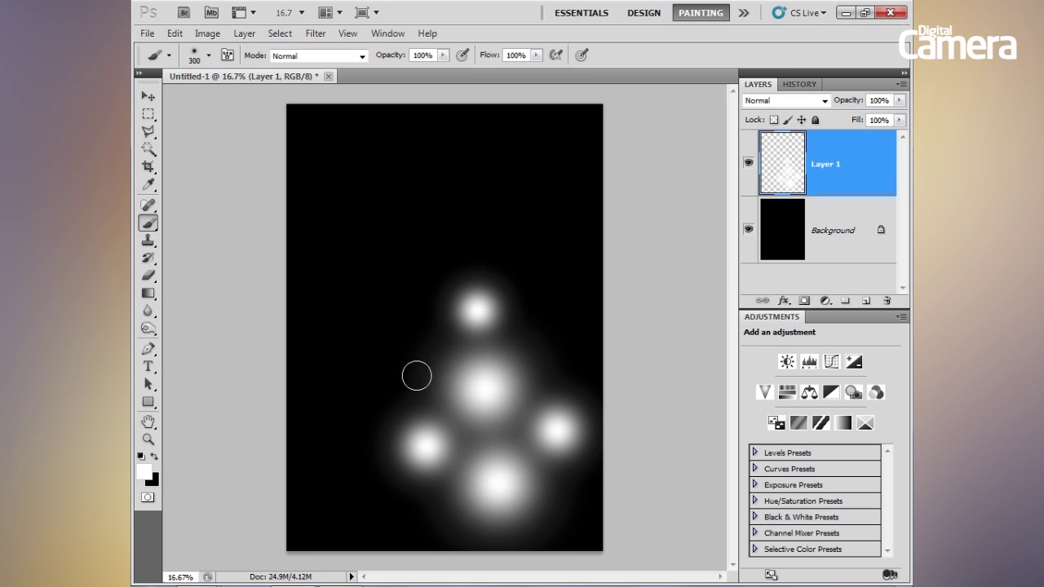
click(419, 387)
key(bracketright)
key(bracketright)
key(bracketright)
key(bracketright)
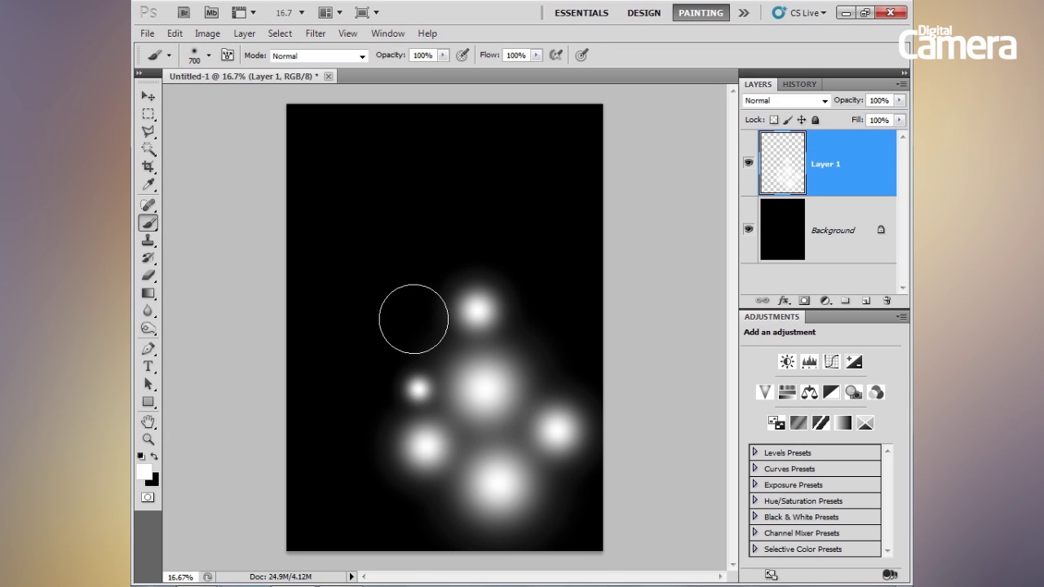
click(411, 318)
click(549, 326)
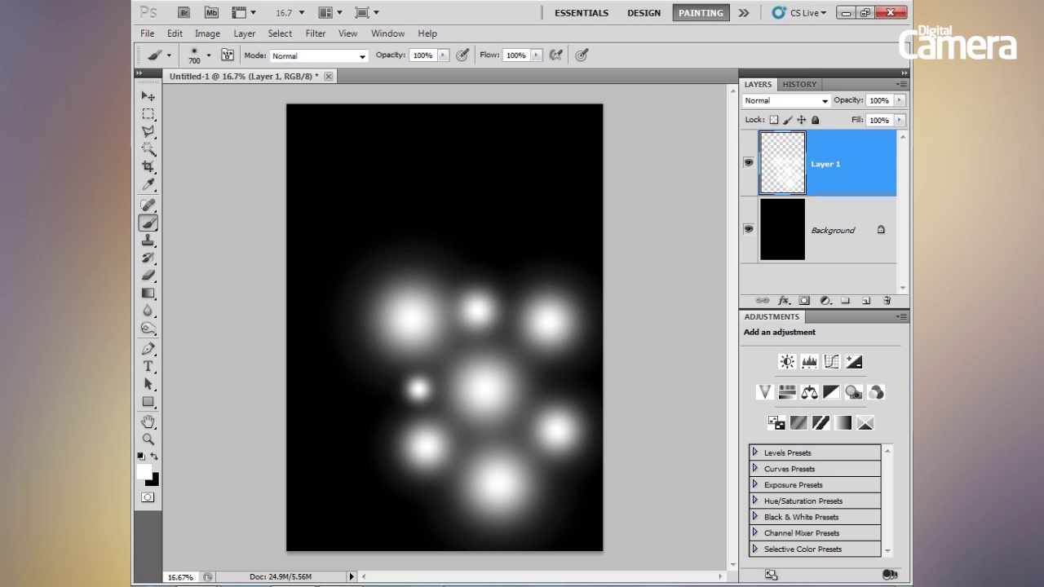
- With the Smudge tool, pull streaks upward from the upper-left glow at brush size 150
click(148, 311)
click(148, 313)
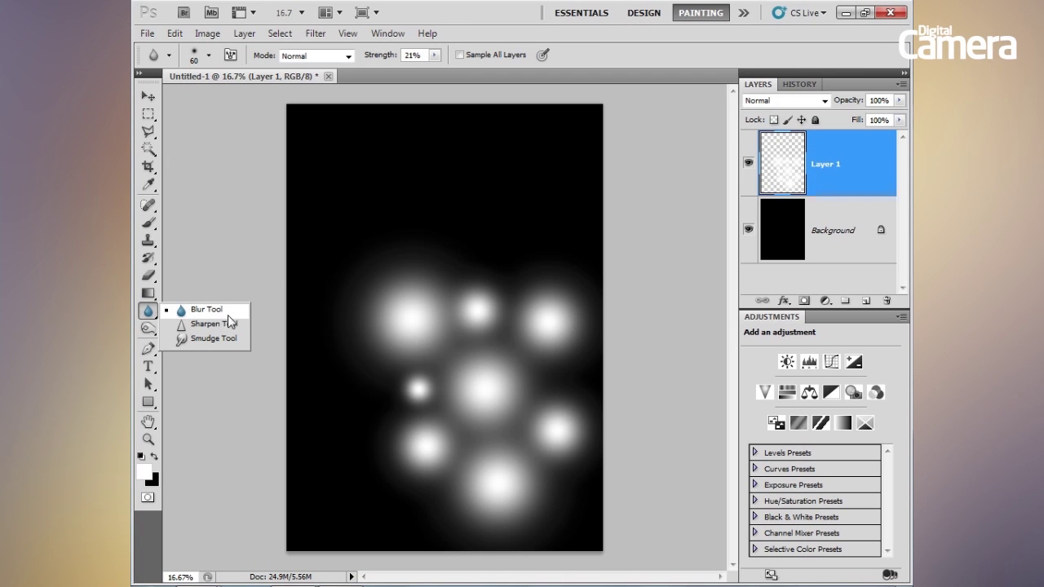
click(212, 338)
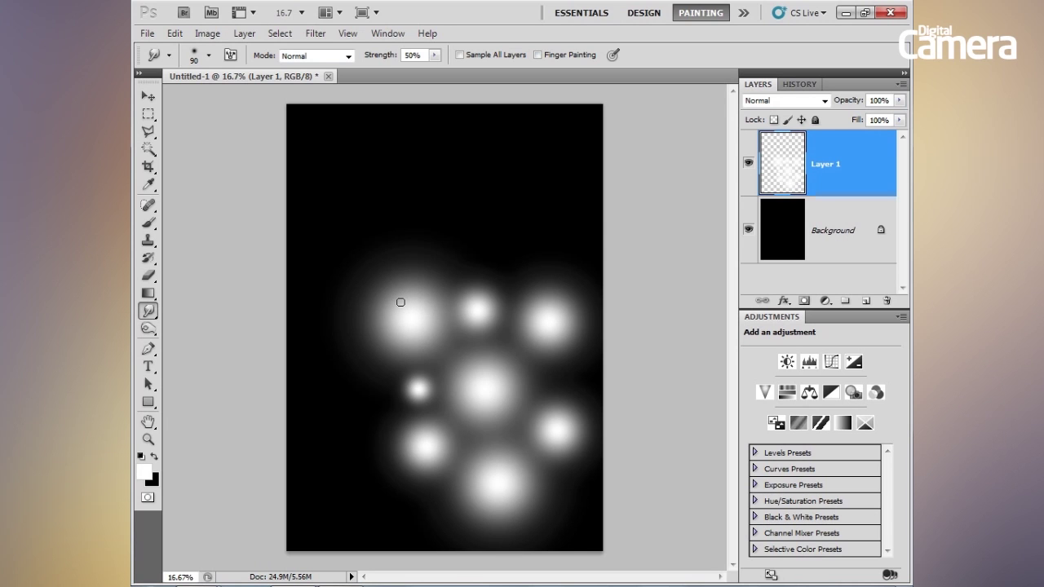
drag(401, 303, 342, 219)
key(bracketright)
key(bracketright)
key(bracketright)
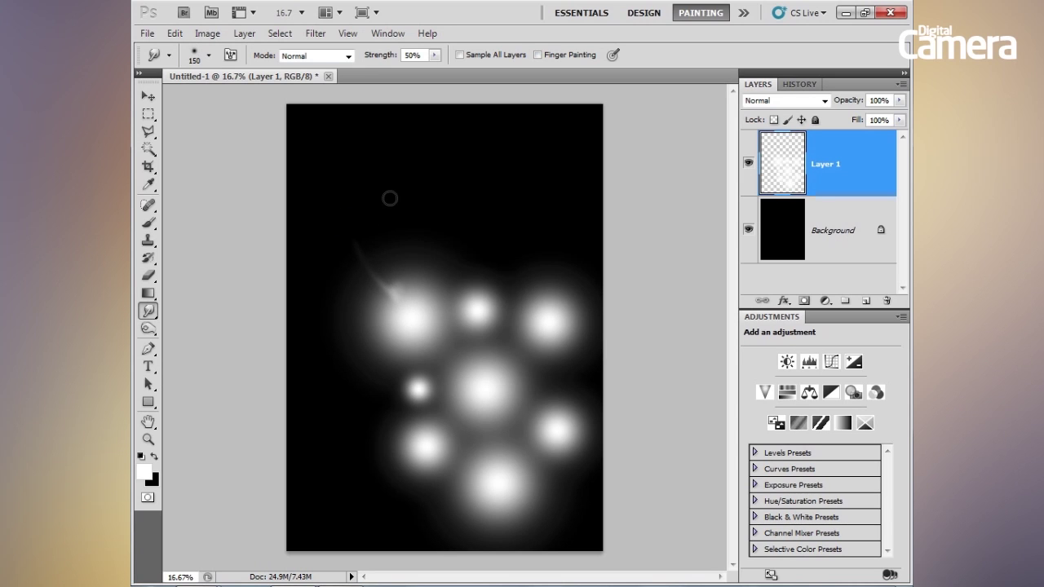
drag(388, 321, 405, 252)
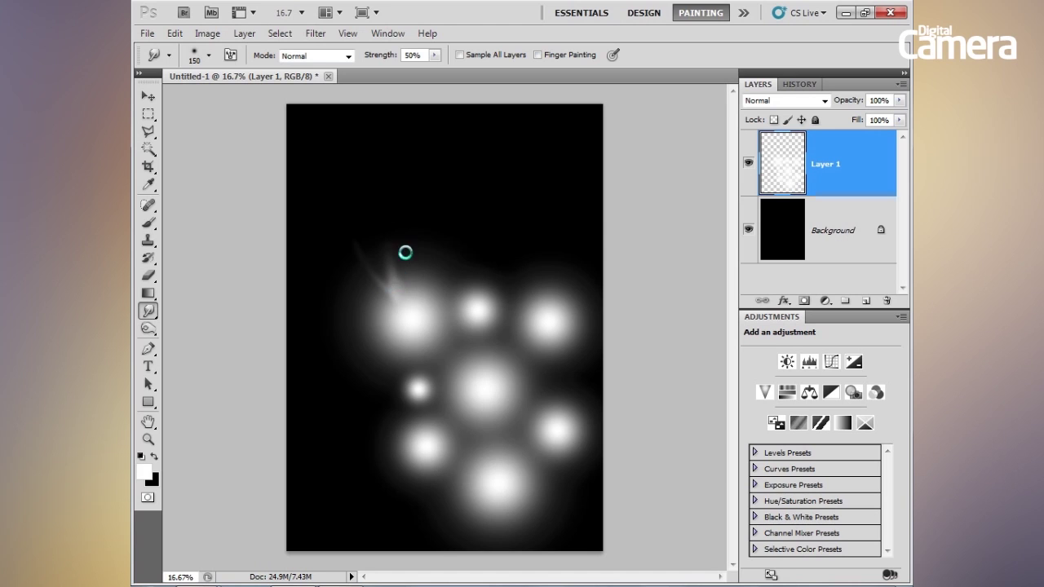
mouse_move(401, 303)
mouse_down()
mouse_move(424, 284)
mouse_move(419, 293)
mouse_up()
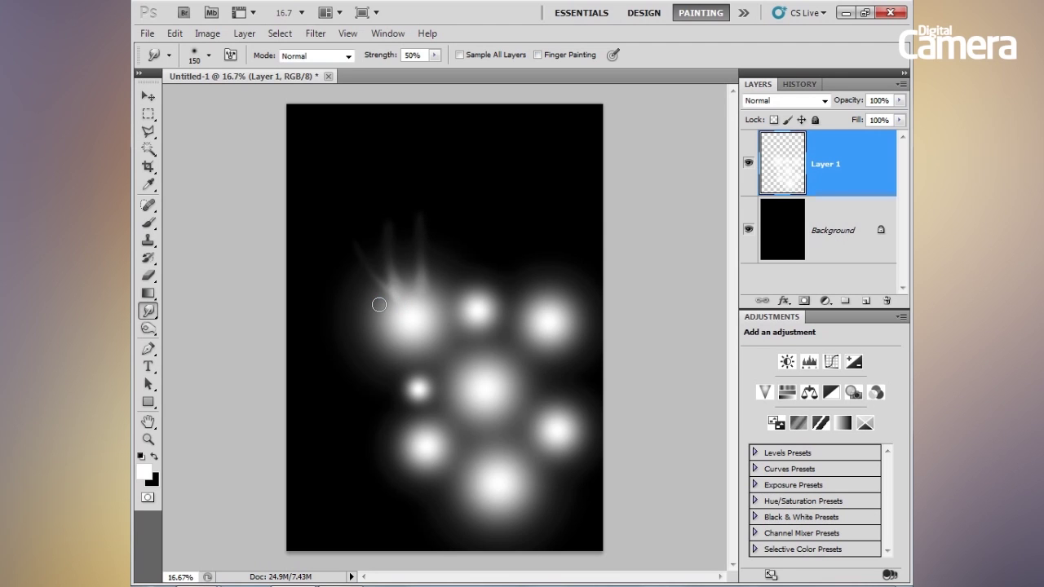
- At brush size 100, smudge more streaks from the top-centre and upper-left glows
key(bracketleft)
key(bracketleft)
drag(378, 297, 341, 267)
drag(464, 292, 472, 214)
drag(478, 304, 495, 262)
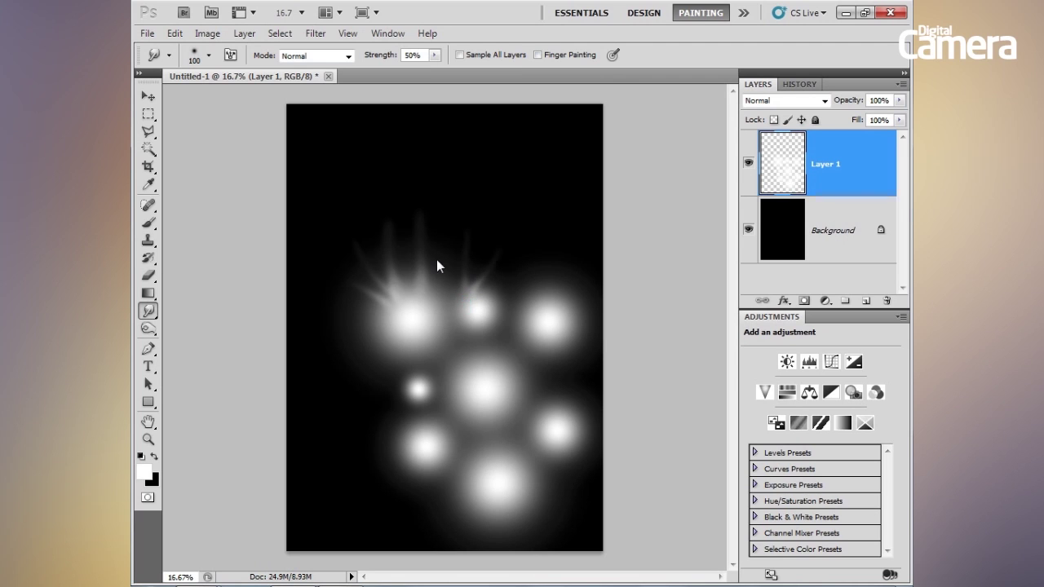
drag(478, 303, 494, 275)
drag(393, 344, 339, 383)
drag(391, 328, 324, 341)
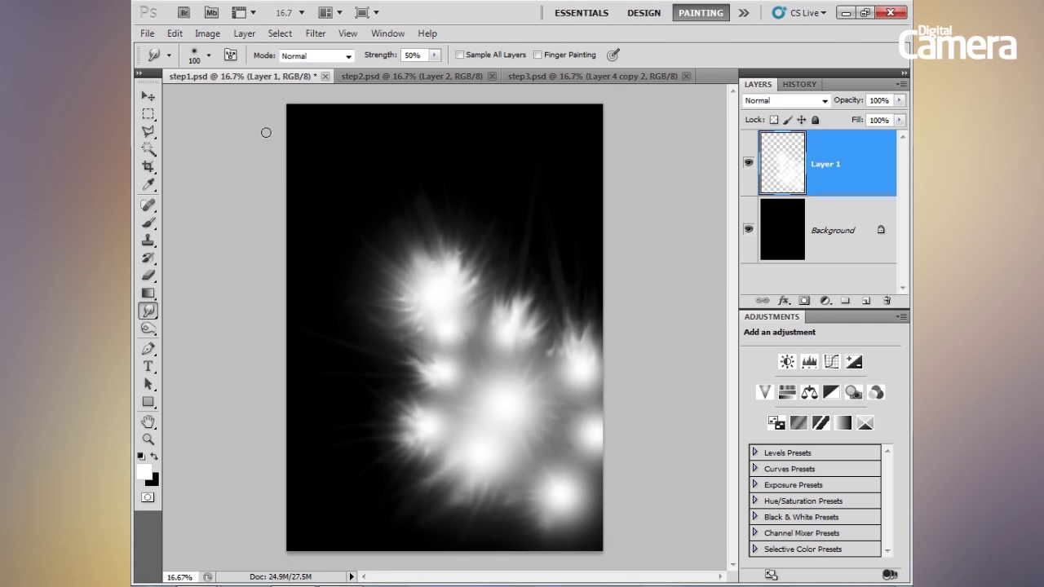
- Select the dodge tool from its flyout and raise the exposure to 19%
click(149, 328)
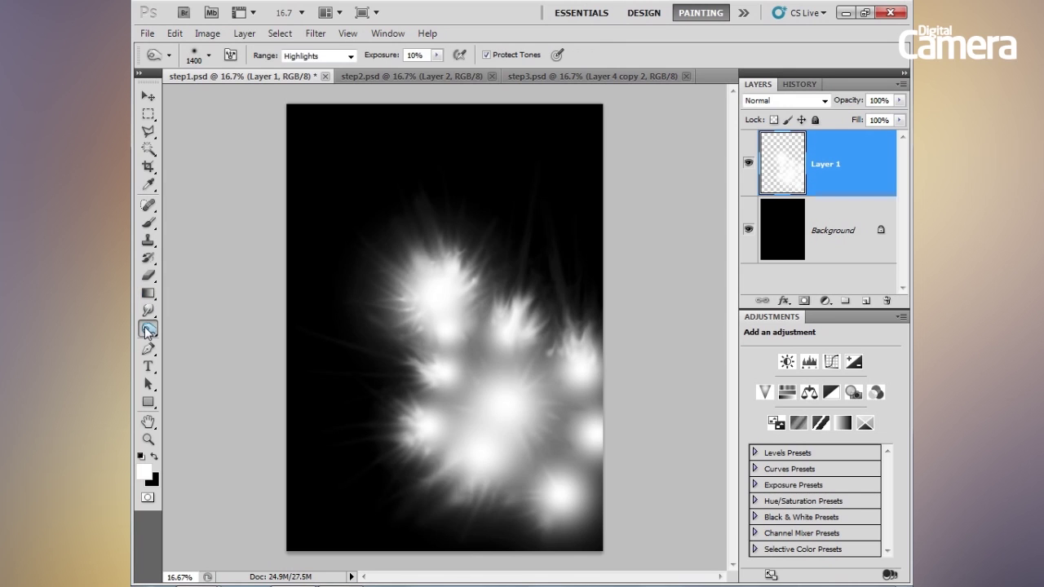
drag(151, 335, 202, 342)
drag(373, 57, 377, 59)
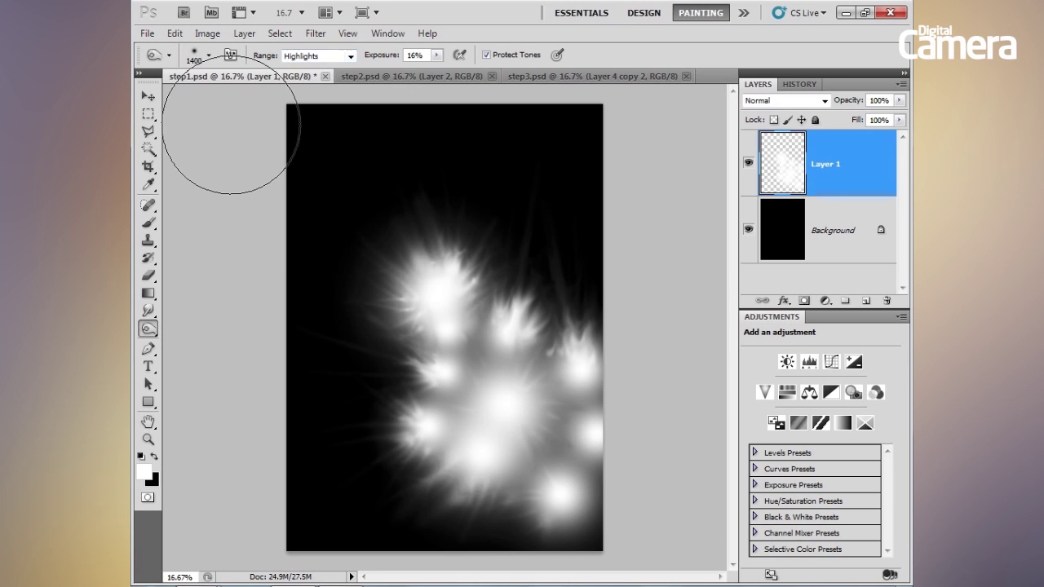
- Append the Special Effect Brushes and choose the 84 px Falling Ivy Leaves tip
click(193, 54)
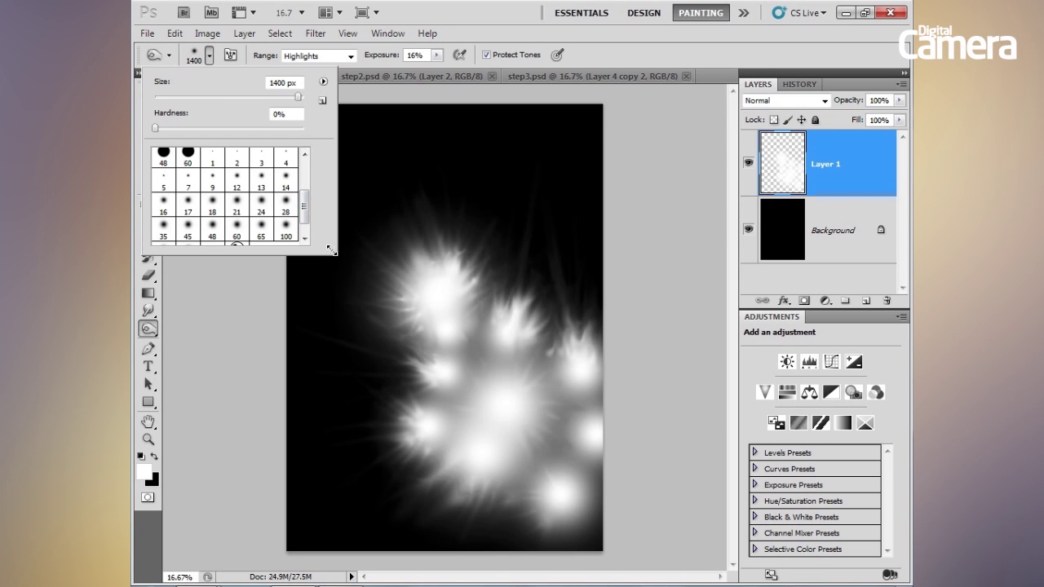
drag(331, 250, 331, 321)
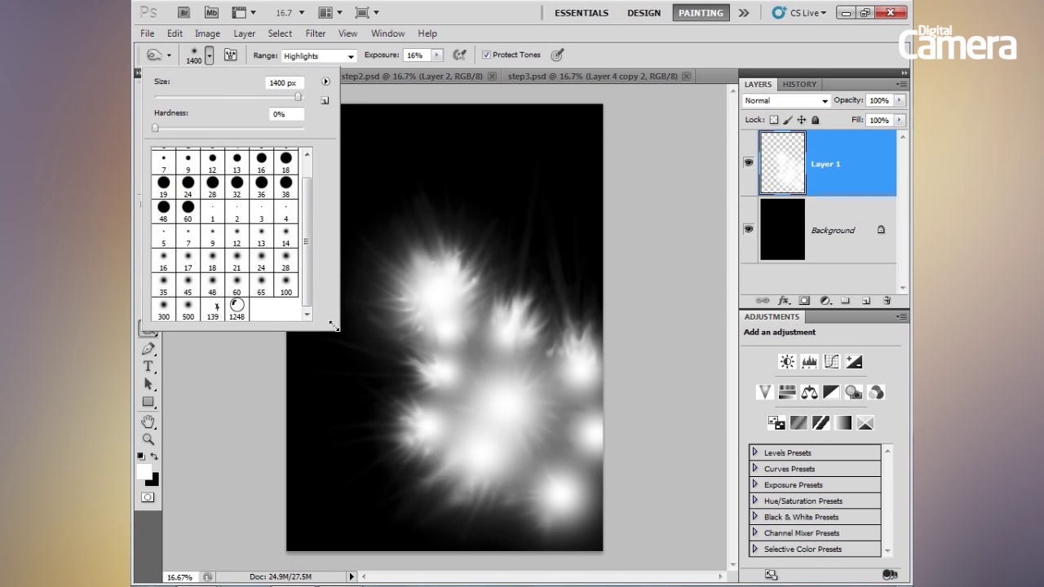
click(324, 85)
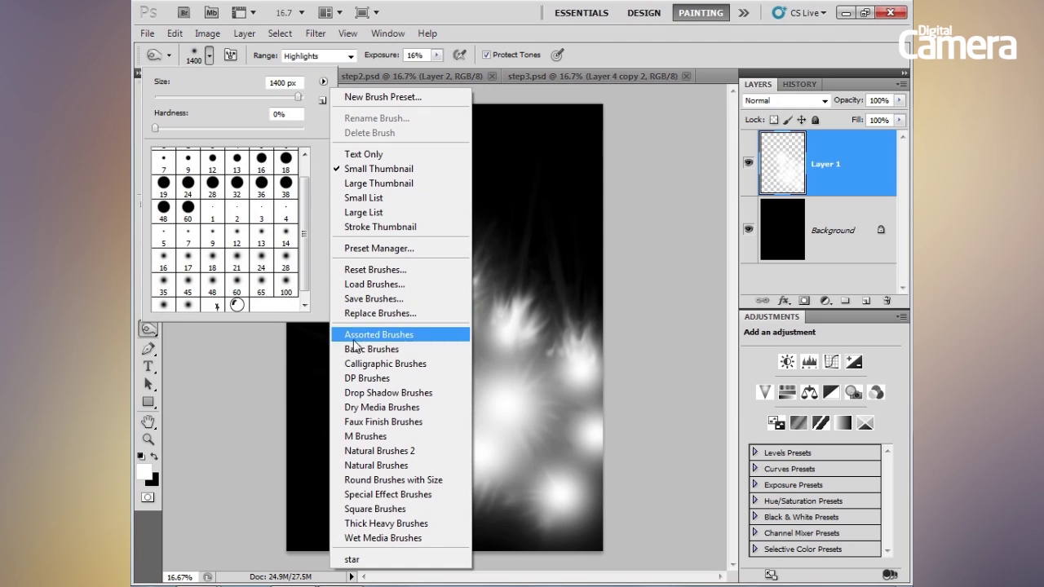
click(356, 495)
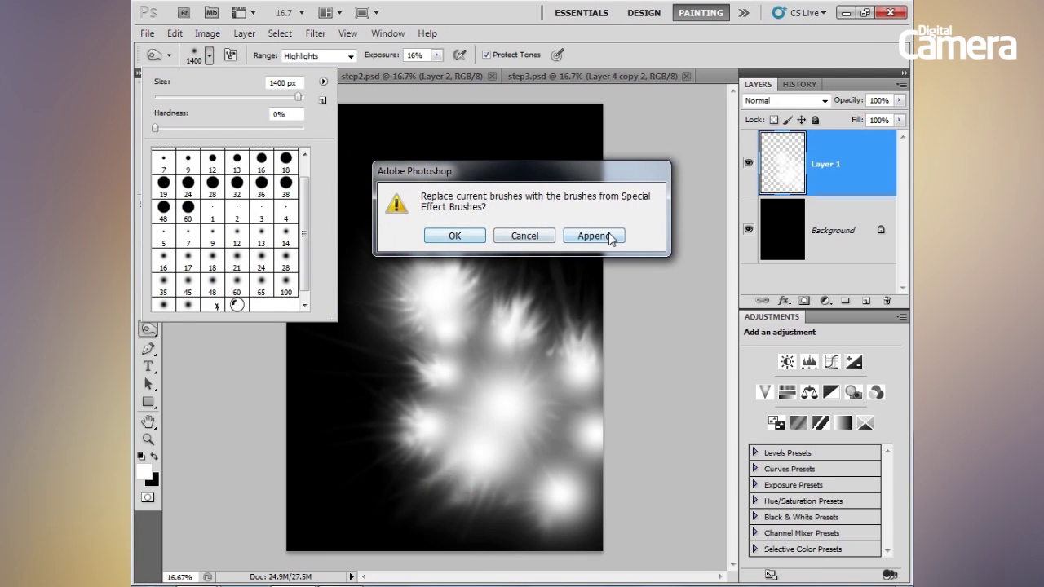
click(594, 235)
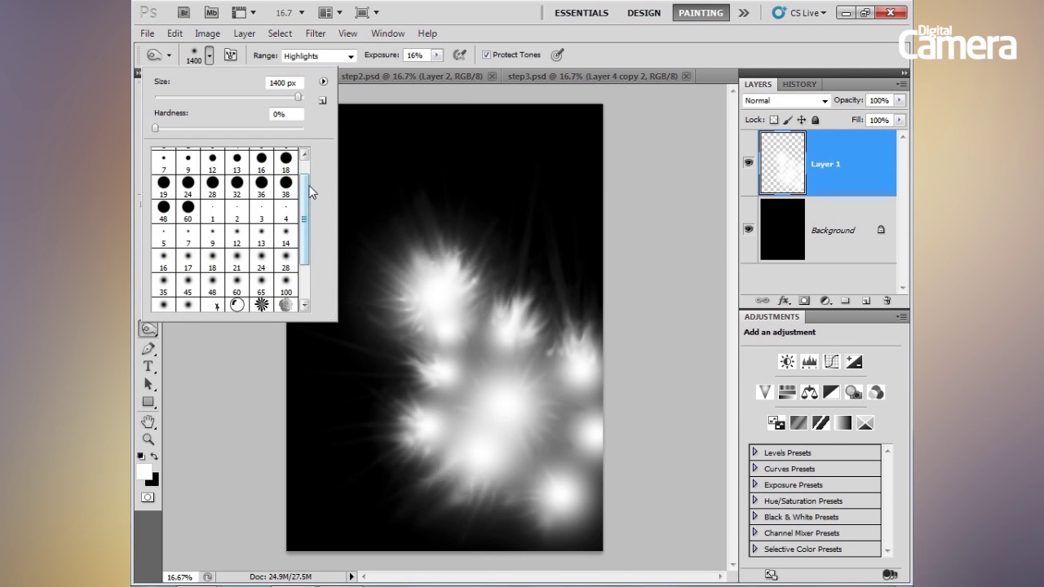
drag(305, 190, 305, 221)
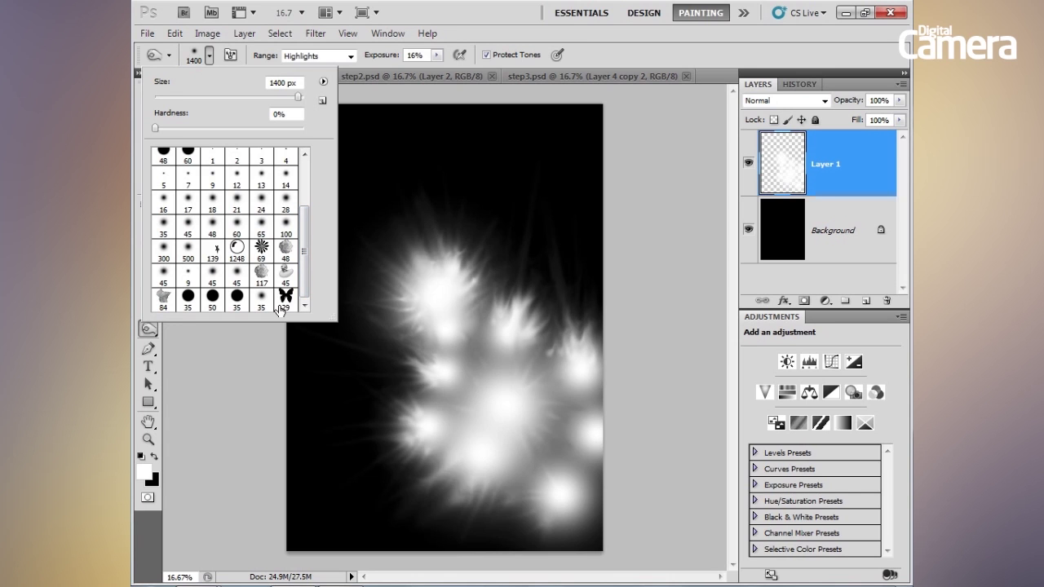
click(163, 300)
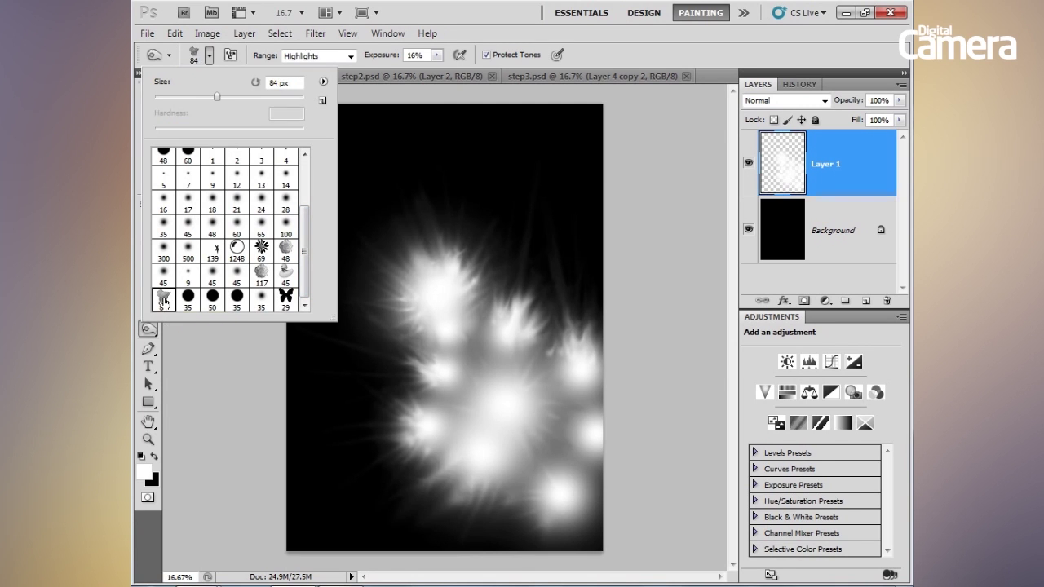
click(484, 16)
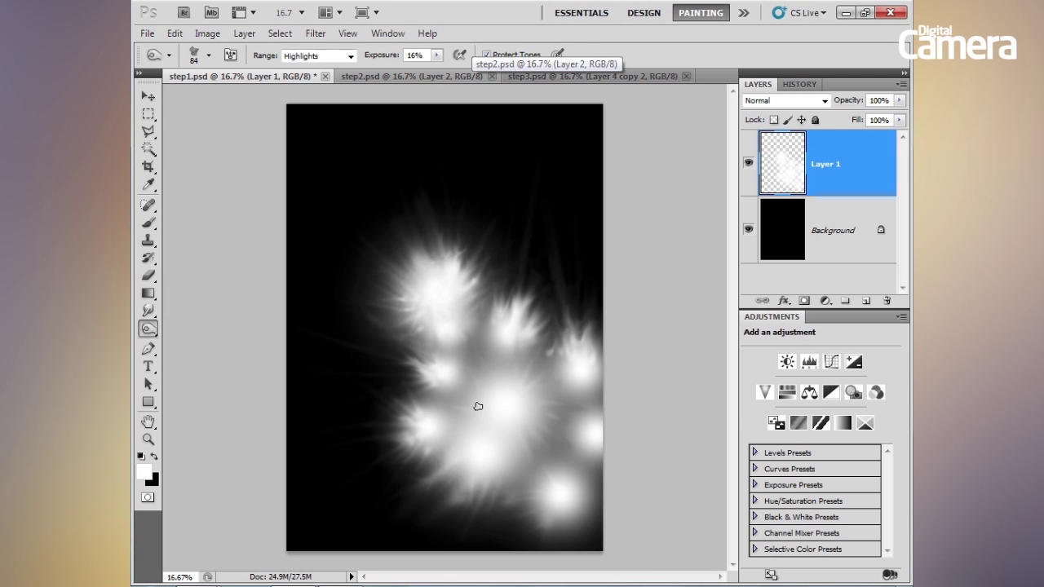
- Dodge a mottled leafy texture into the bright flares, enlarging the brush to 125
key(ctrl+plus)
key(ctrl+plus)
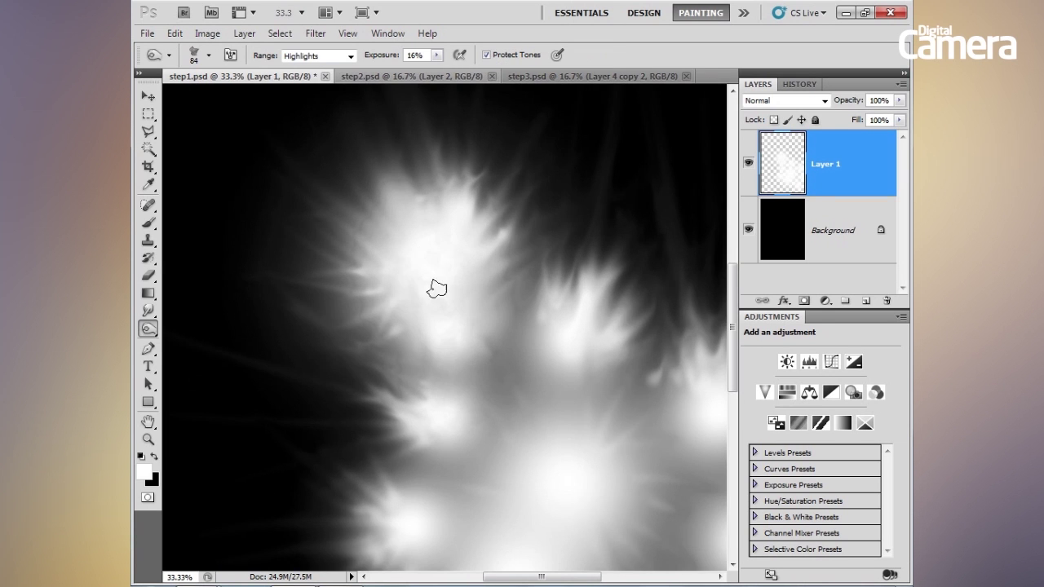
mouse_move(436, 275)
mouse_down()
mouse_move(437, 317)
mouse_move(442, 243)
mouse_move(427, 277)
mouse_up()
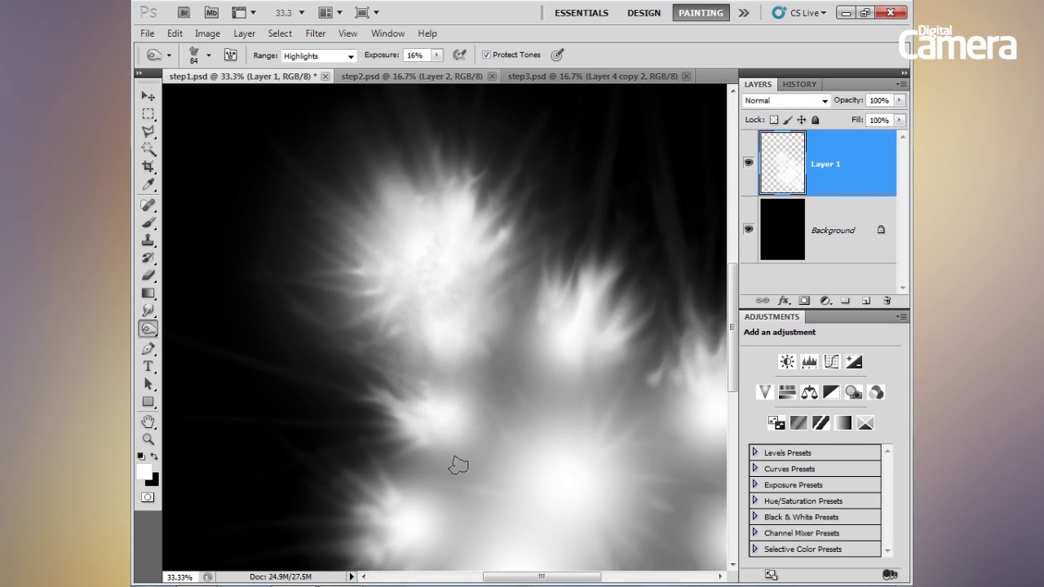
key(bracketright)
key(bracketright)
key(bracketright)
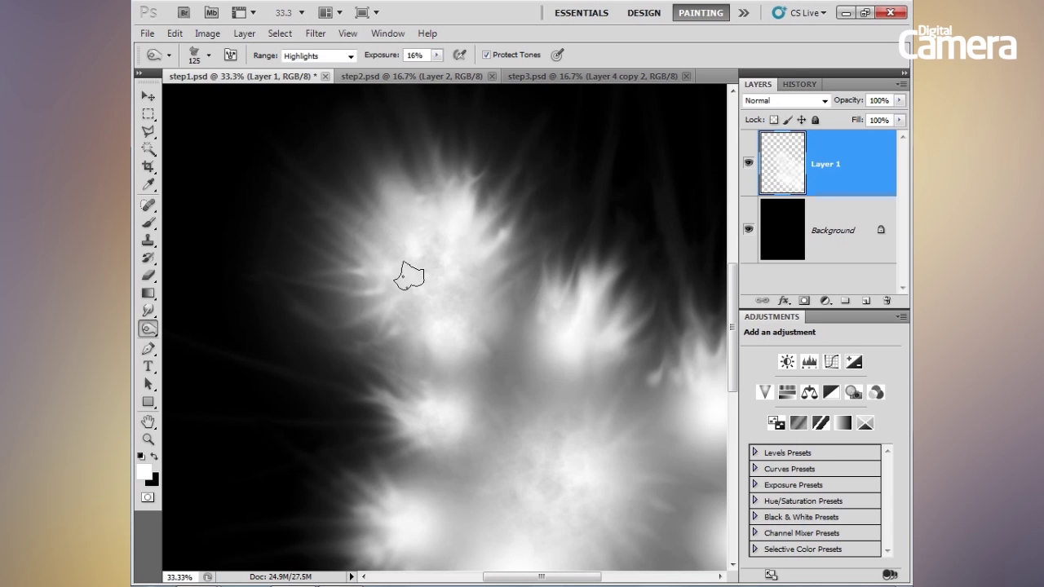
mouse_move(528, 389)
mouse_down()
mouse_move(511, 373)
mouse_move(473, 252)
mouse_up()
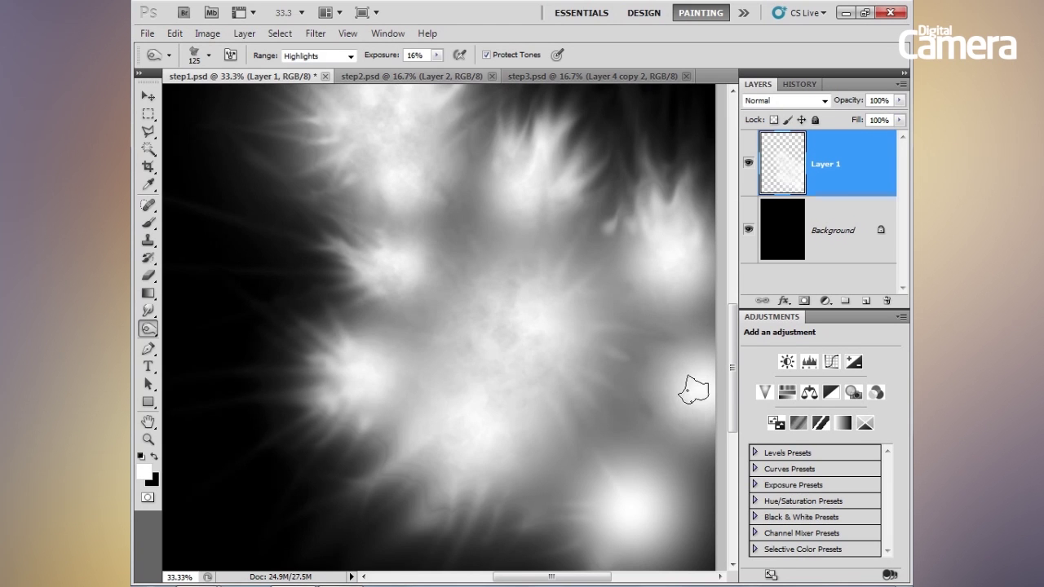
mouse_move(693, 391)
mouse_down()
mouse_move(691, 361)
mouse_move(606, 550)
mouse_move(632, 578)
mouse_up()
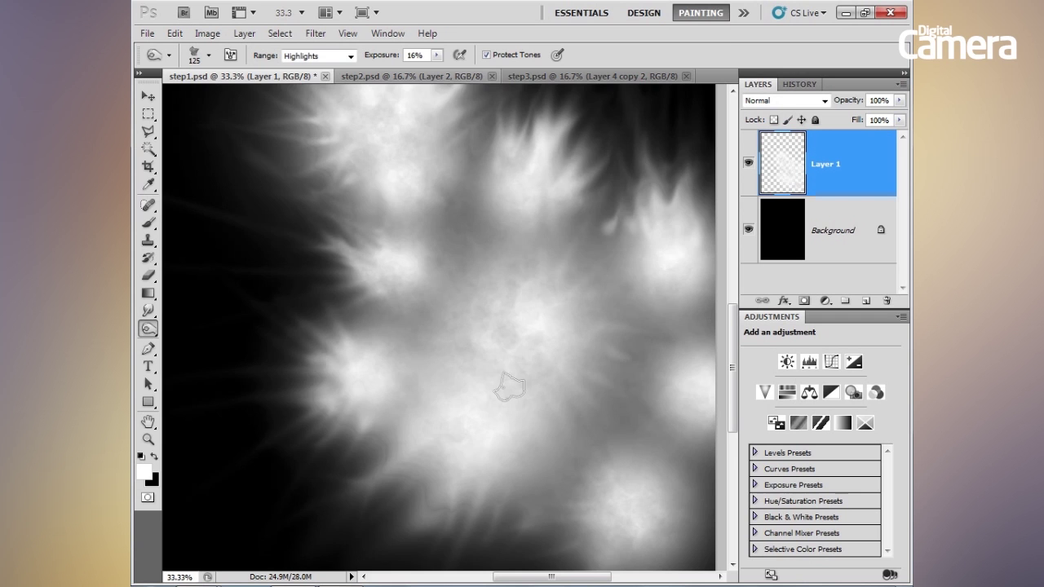
- Raise the dodge exposure to 40% and enlarge the brush to 175
scroll(354, 217, up, 5)
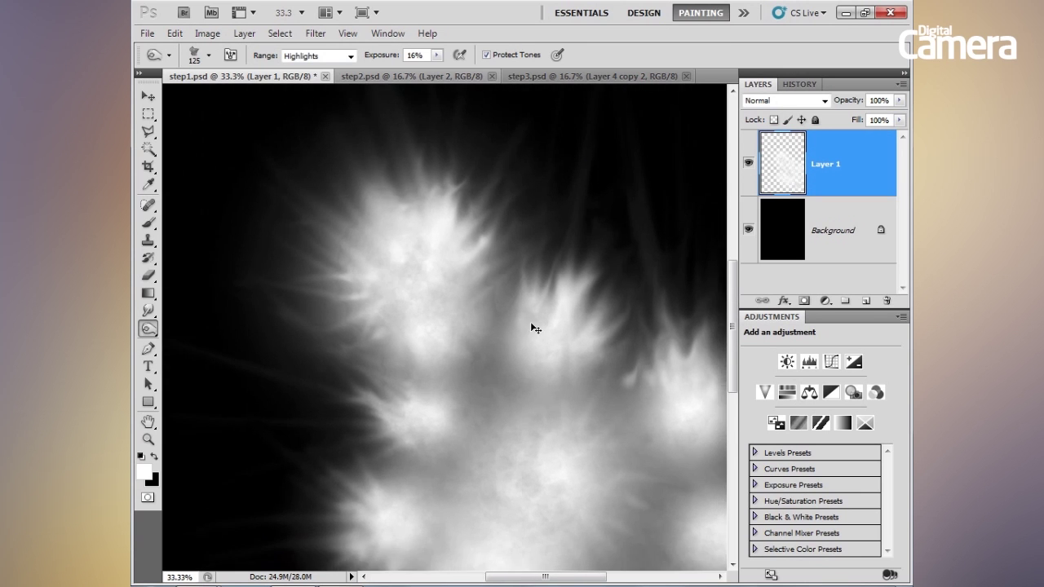
key(ctrl+minus)
key(ctrl+minus)
drag(373, 58, 392, 58)
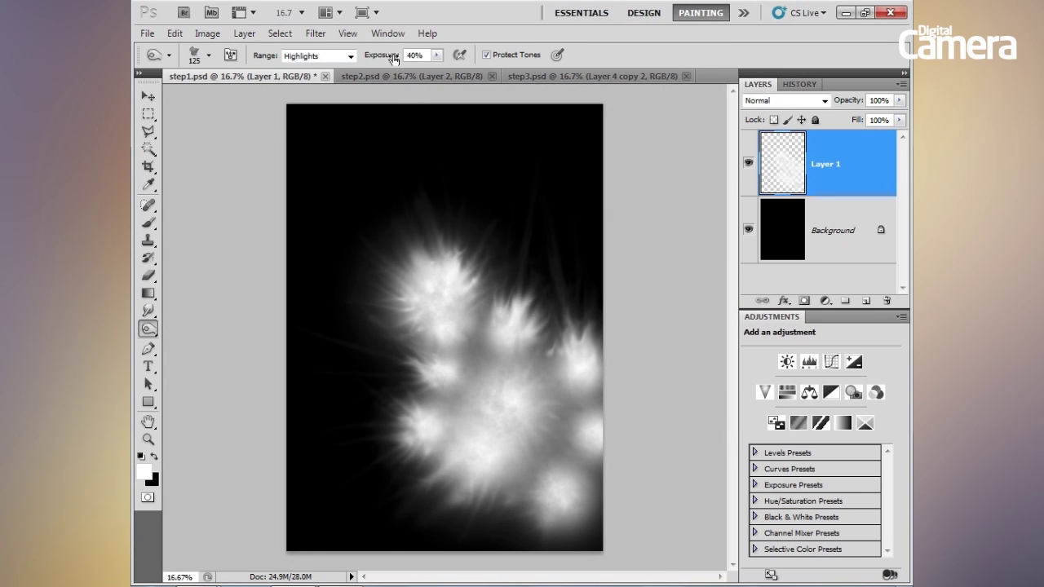
key(bracketright)
key(bracketright)
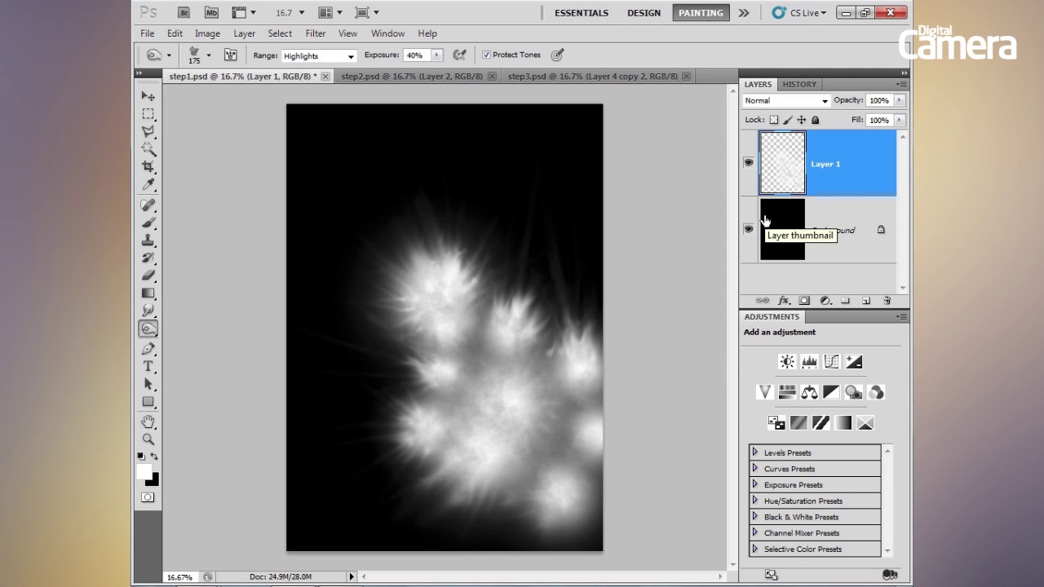
- Add an empty Layer 2 and take the Brush tool at size 100
click(862, 301)
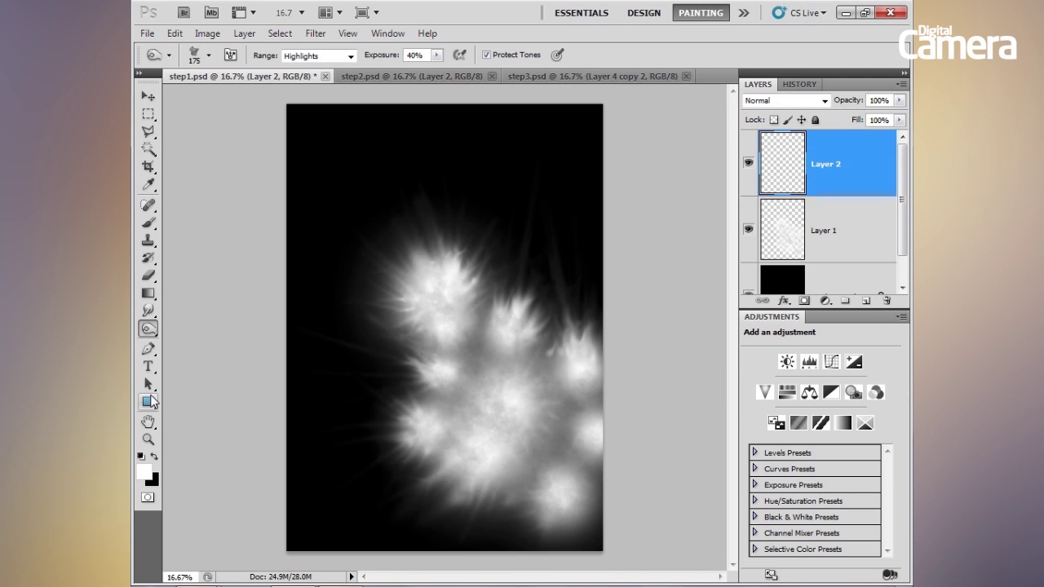
click(147, 223)
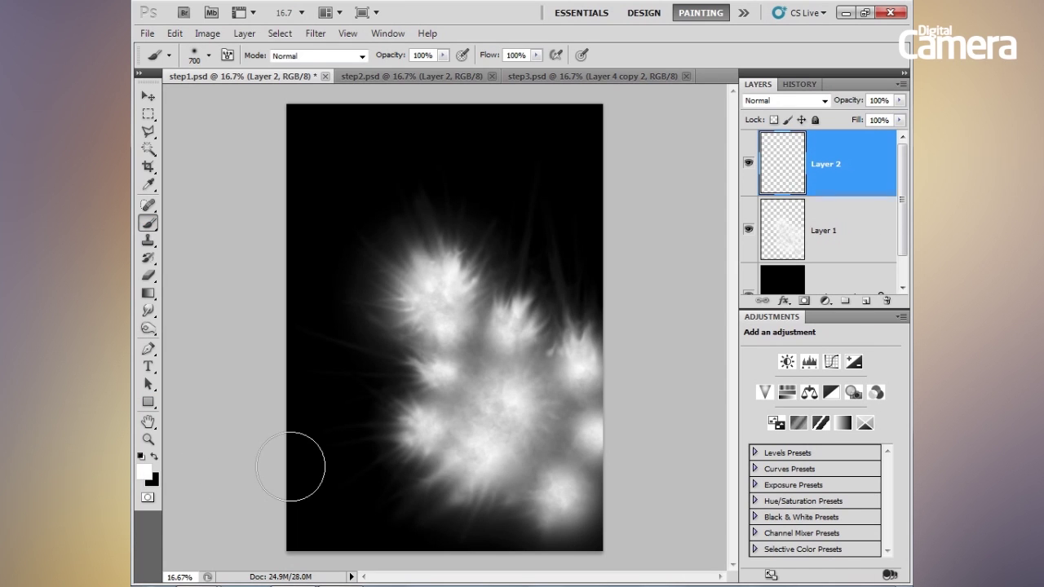
key(bracketleft)
key(bracketleft)
key(bracketleft)
key(bracketleft)
key(bracketleft)
key(bracketleft)
key(bracketleft)
key(bracketleft)
key(bracketleft)
key(bracketleft)
- Append the Dry Media Brushes and choose the small 8 px tip
click(209, 56)
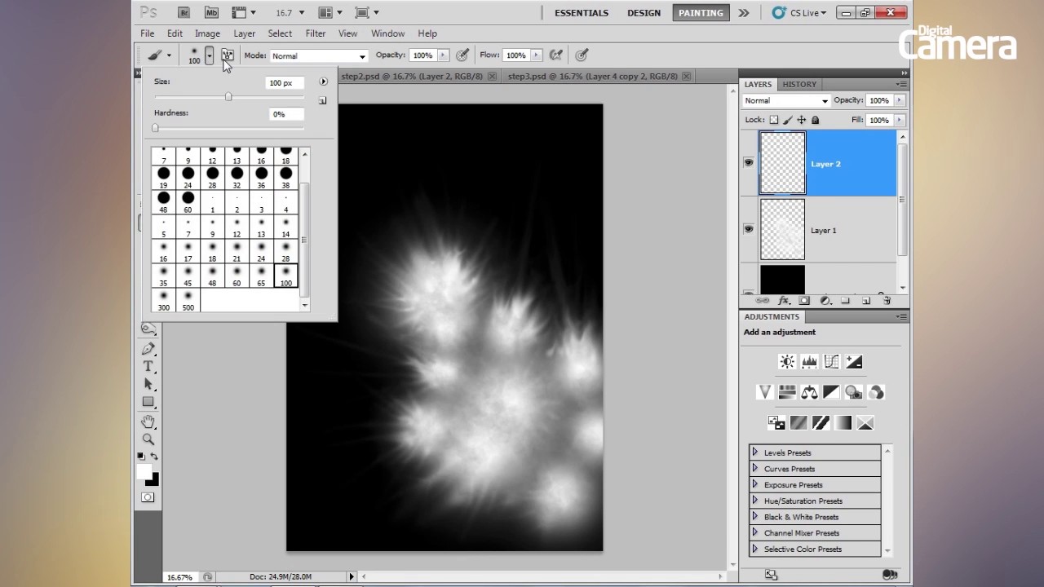
click(323, 82)
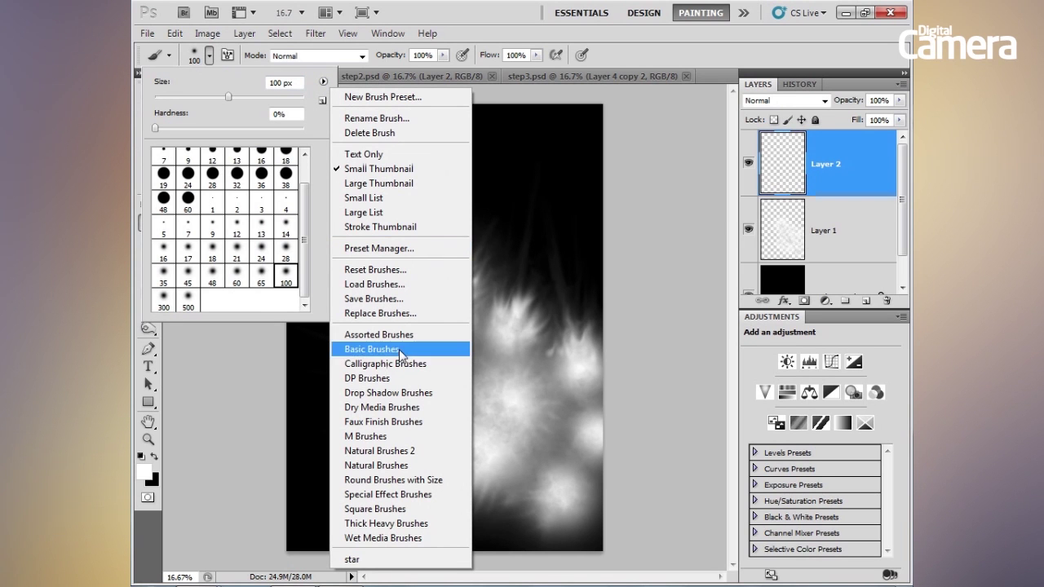
click(383, 407)
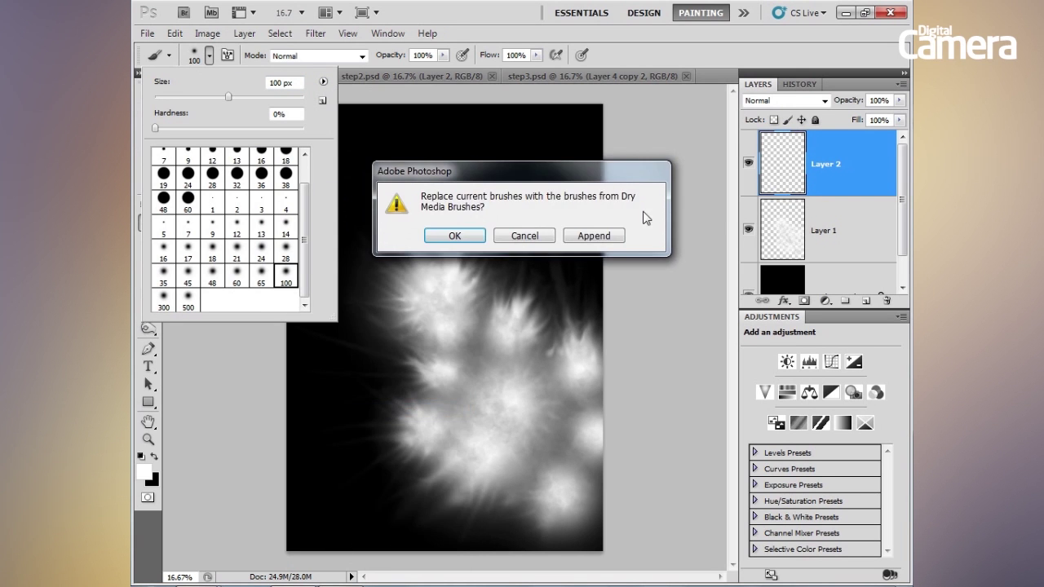
click(594, 235)
scroll(287, 269, down, 3)
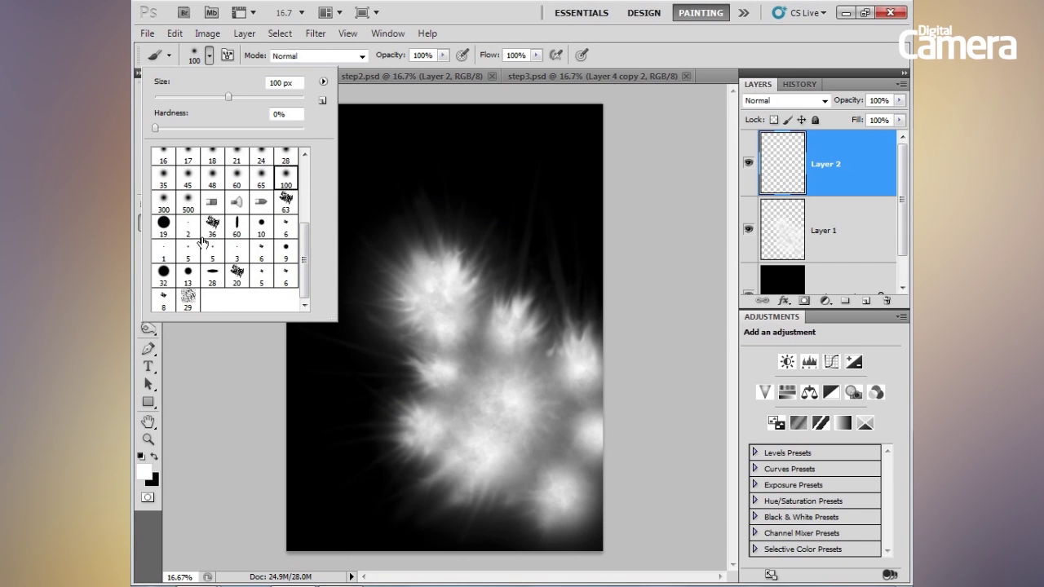
click(165, 304)
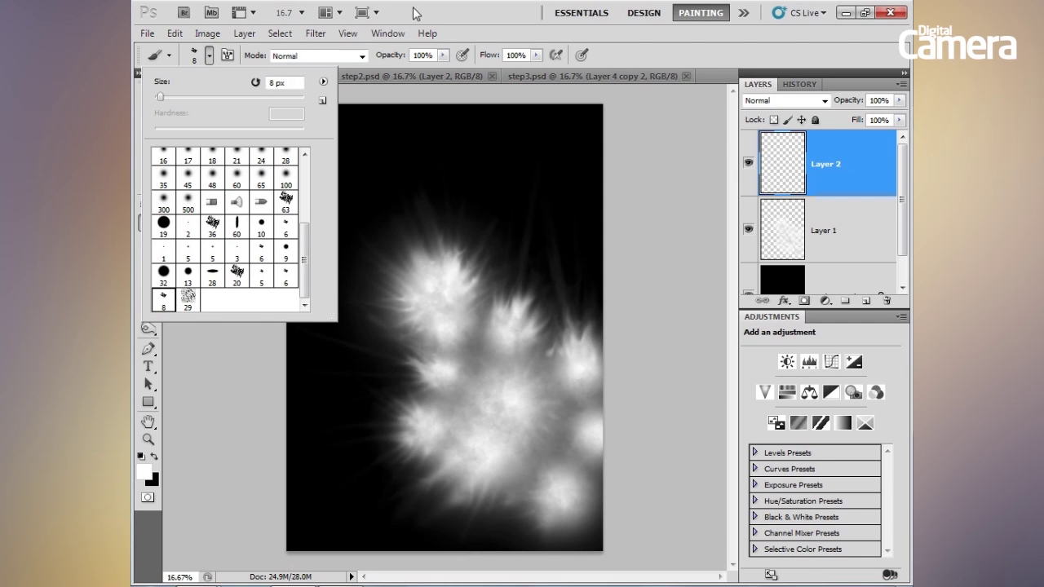
key(Return)
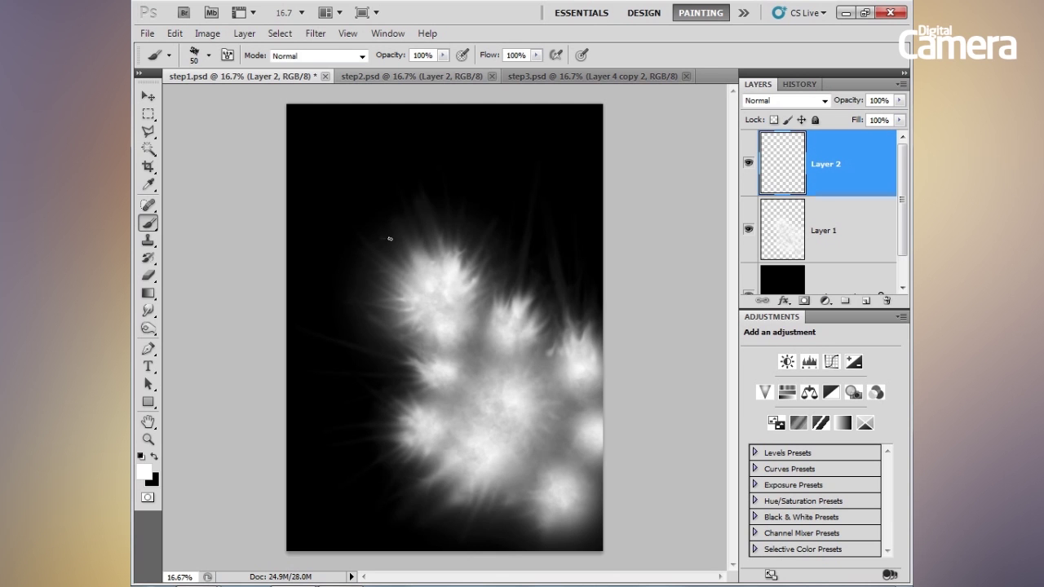
- At 50% zoom, stamp about eight white specks around the explosion, shrinking the brush to 35
key(ctrl+plus)
key(ctrl+plus)
key(ctrl+plus)
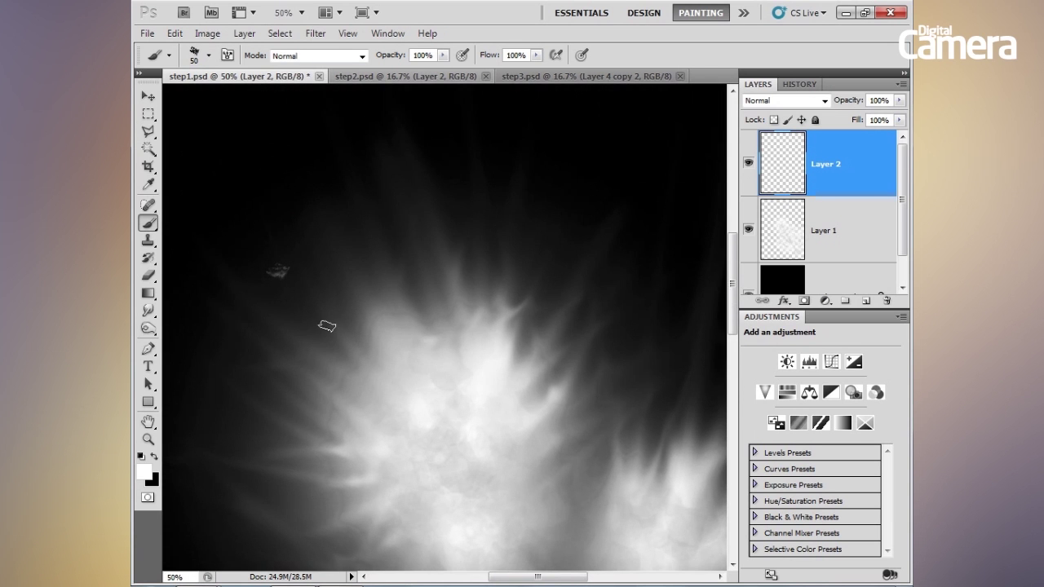
click(326, 324)
click(583, 300)
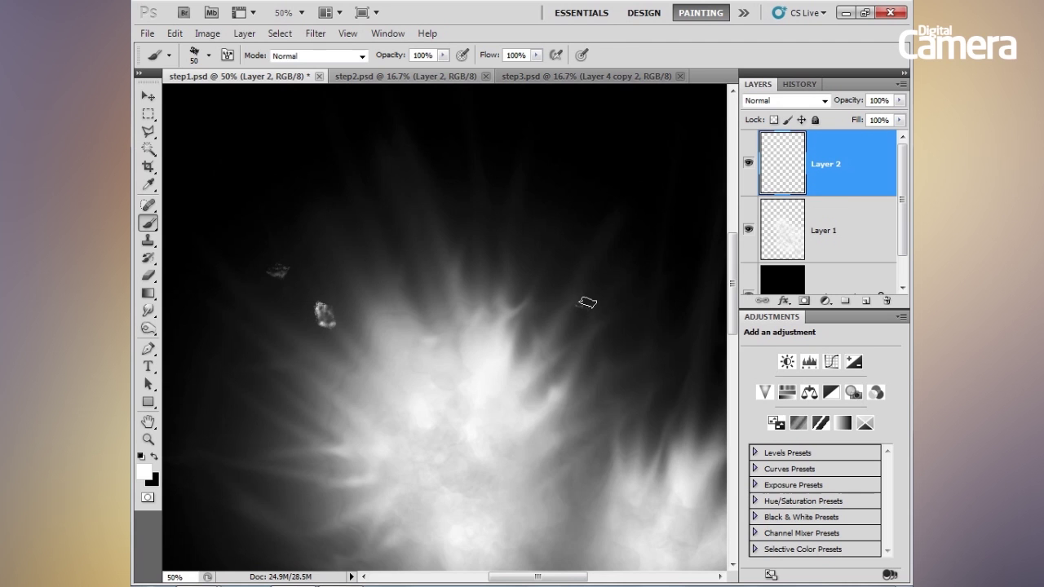
click(628, 339)
click(546, 210)
click(479, 224)
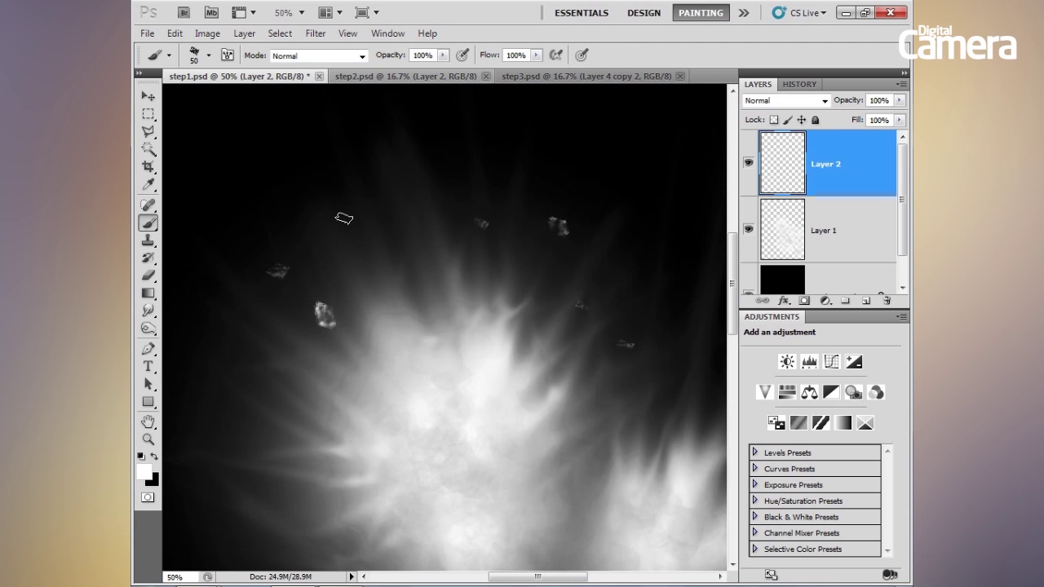
click(344, 218)
click(266, 414)
scroll(268, 447, down, 5)
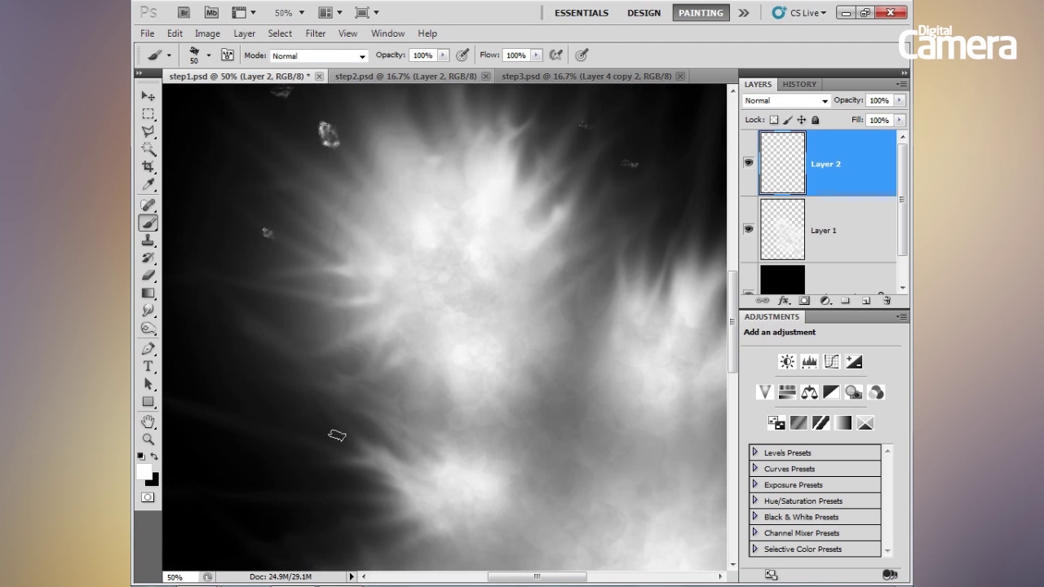
key(bracketleft)
click(379, 434)
drag(429, 198, 418, 280)
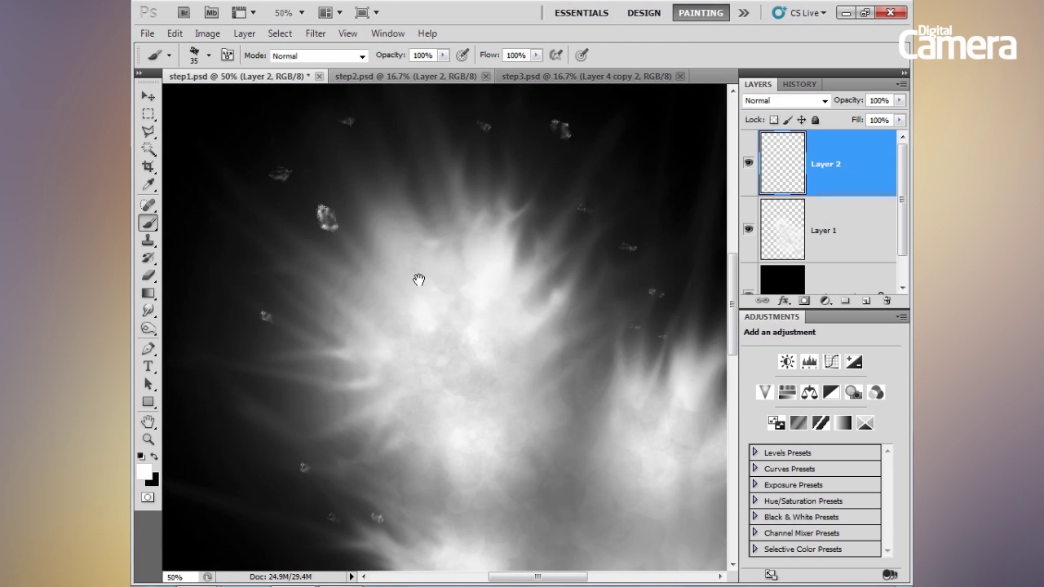
- In the Brush panel, raise Scattering and enable Shape Dynamics with Angle Jitter
click(227, 56)
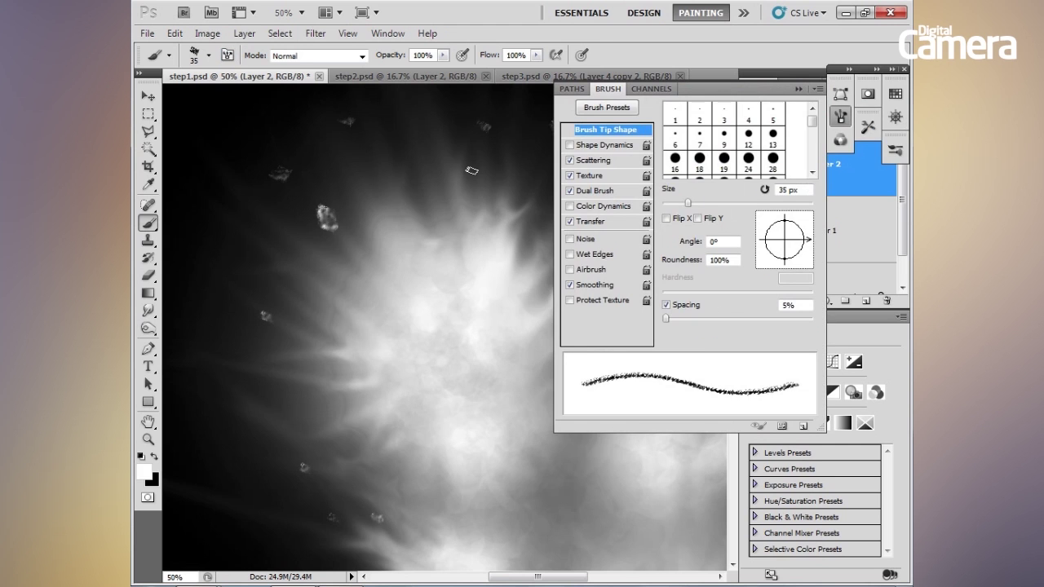
click(593, 161)
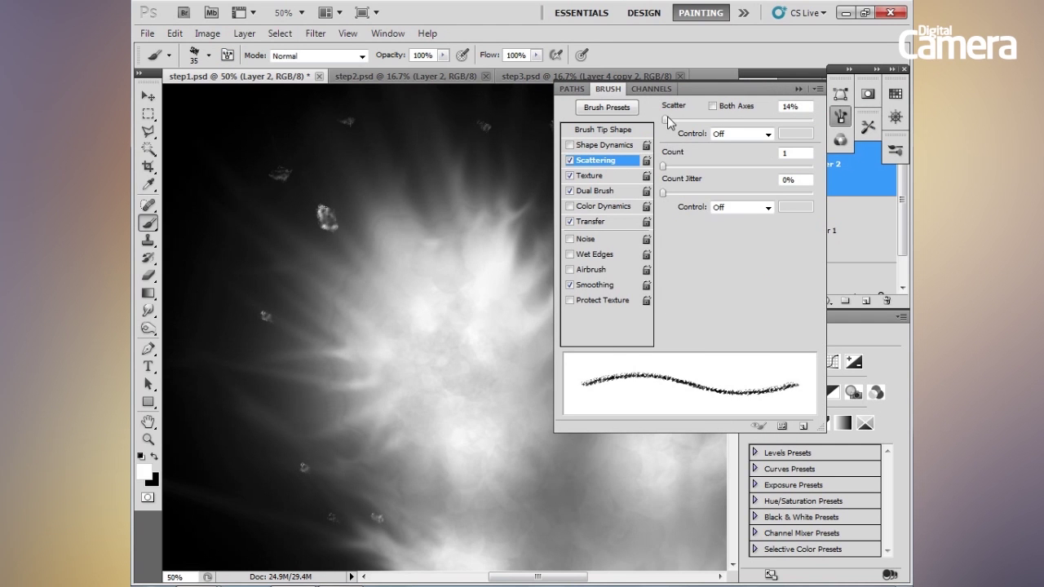
drag(665, 120, 725, 119)
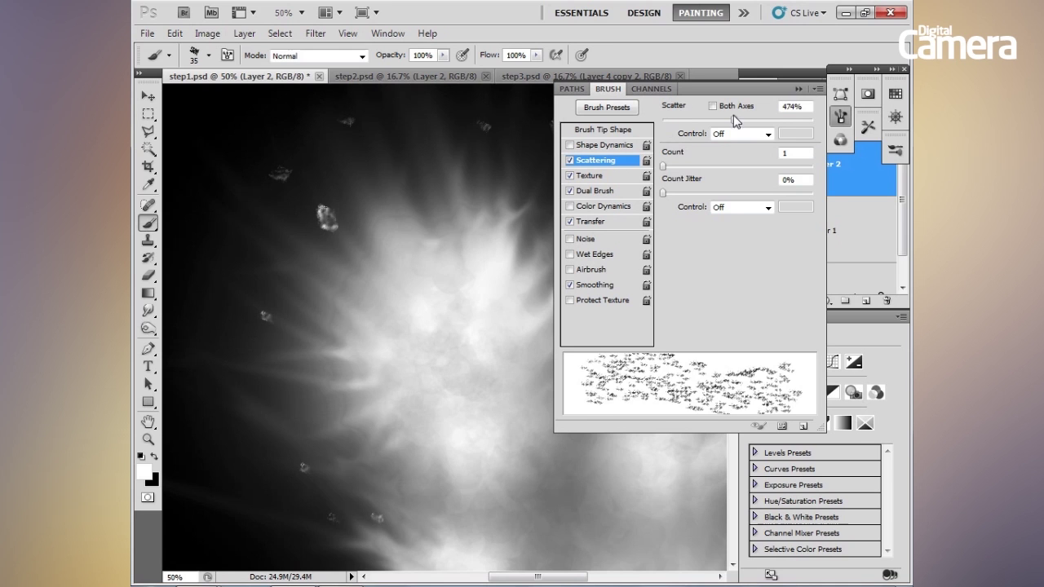
click(593, 147)
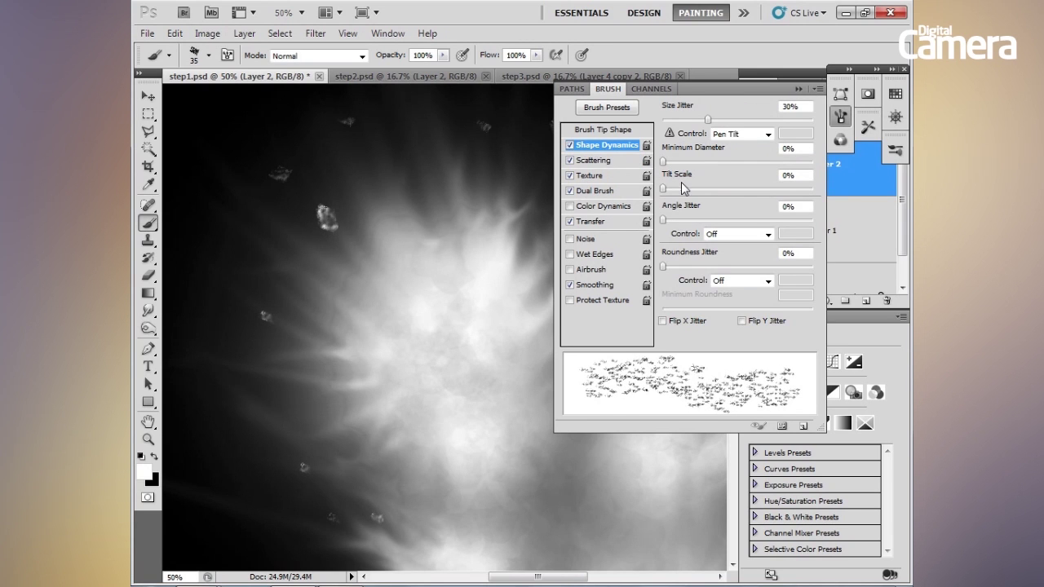
drag(663, 220, 751, 220)
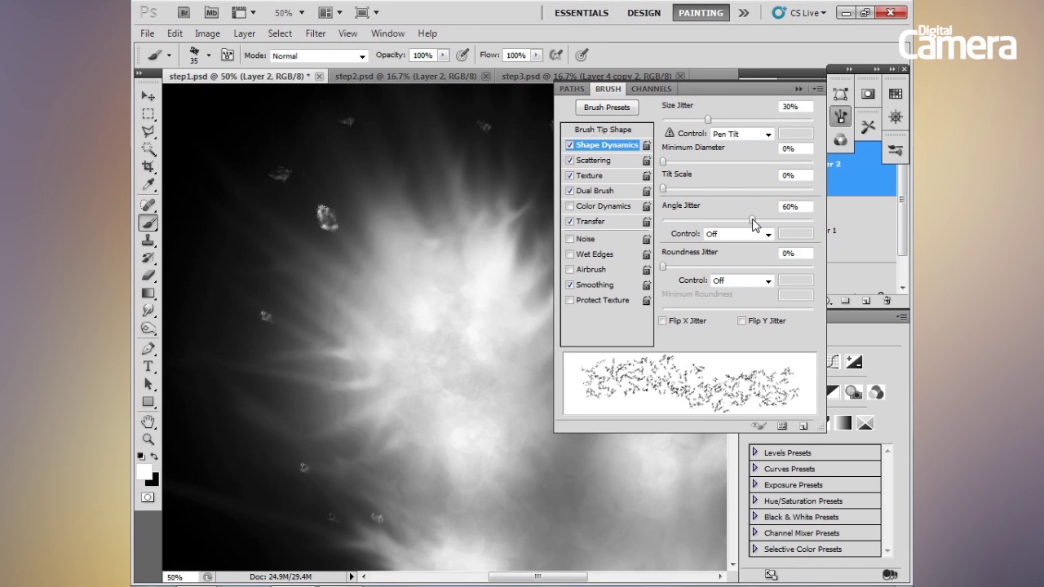
- Set brush Spacing to 89% and turn off Texture, Dual Brush and Smoothing
click(604, 130)
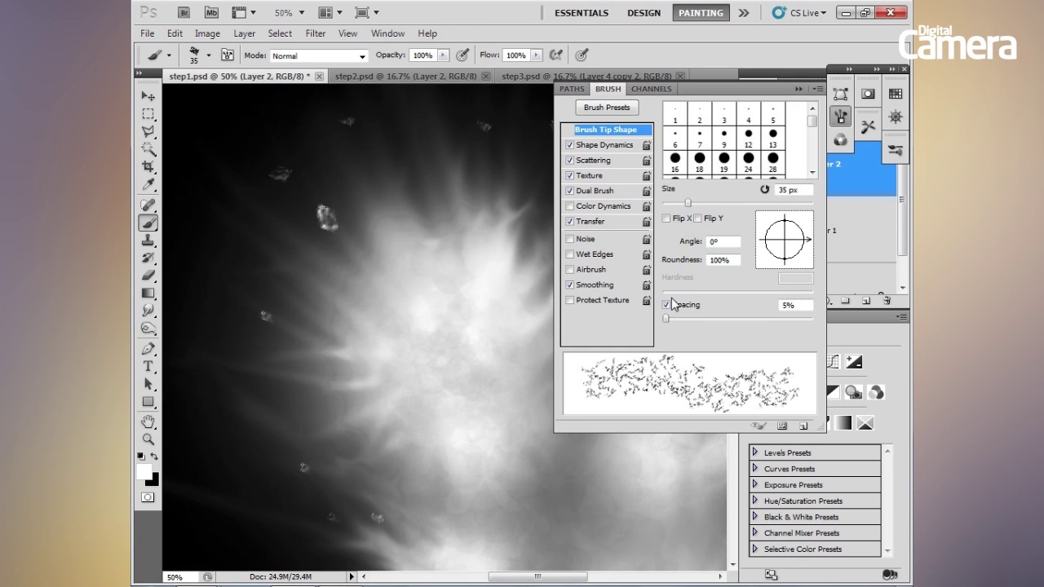
drag(669, 320, 728, 306)
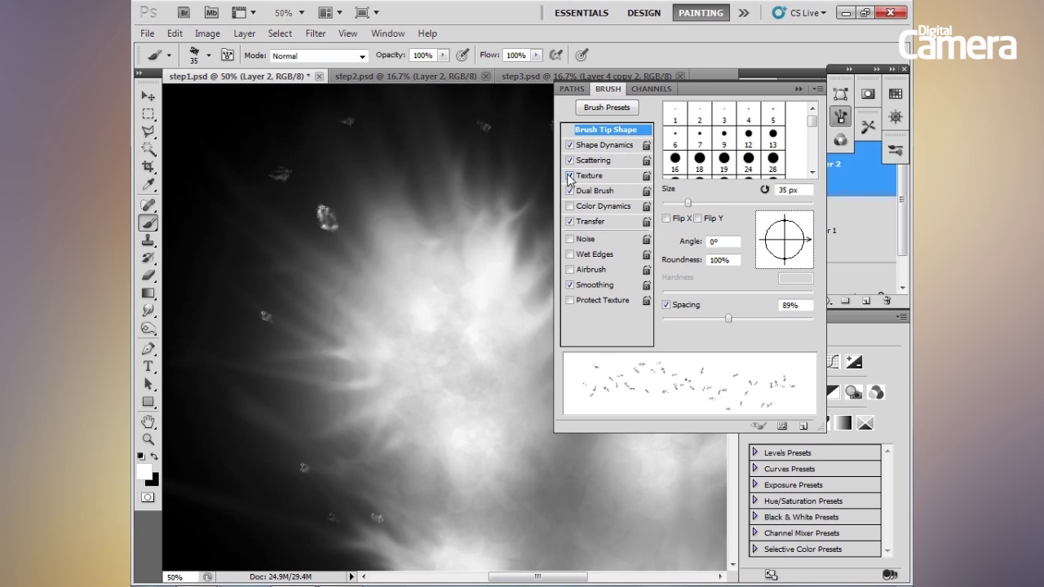
click(569, 176)
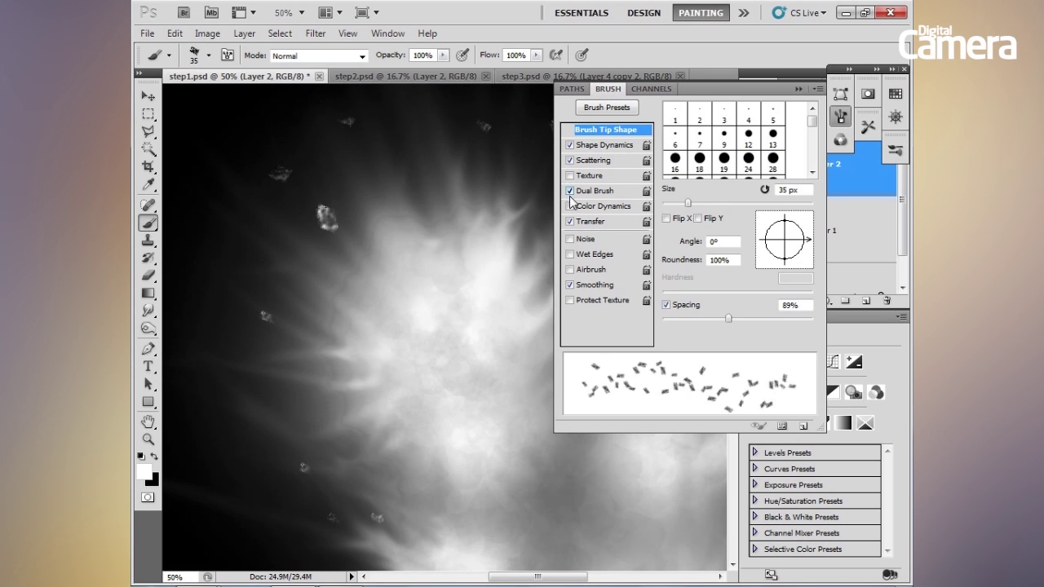
click(569, 191)
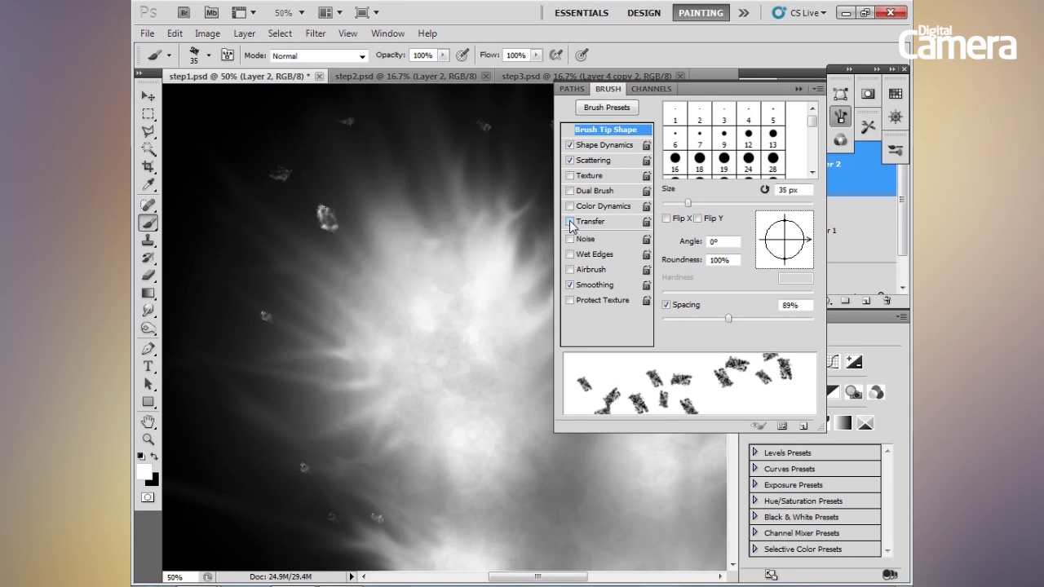
click(569, 284)
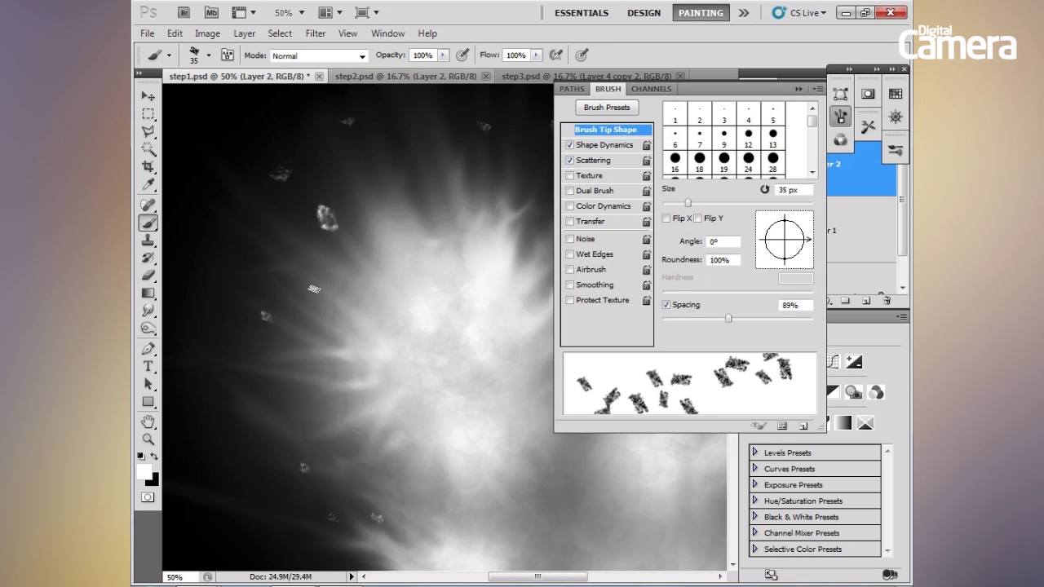
- Stamp white debris clusters over and around the explosion, dropping the brush to 30 px partway
click(272, 236)
click(314, 390)
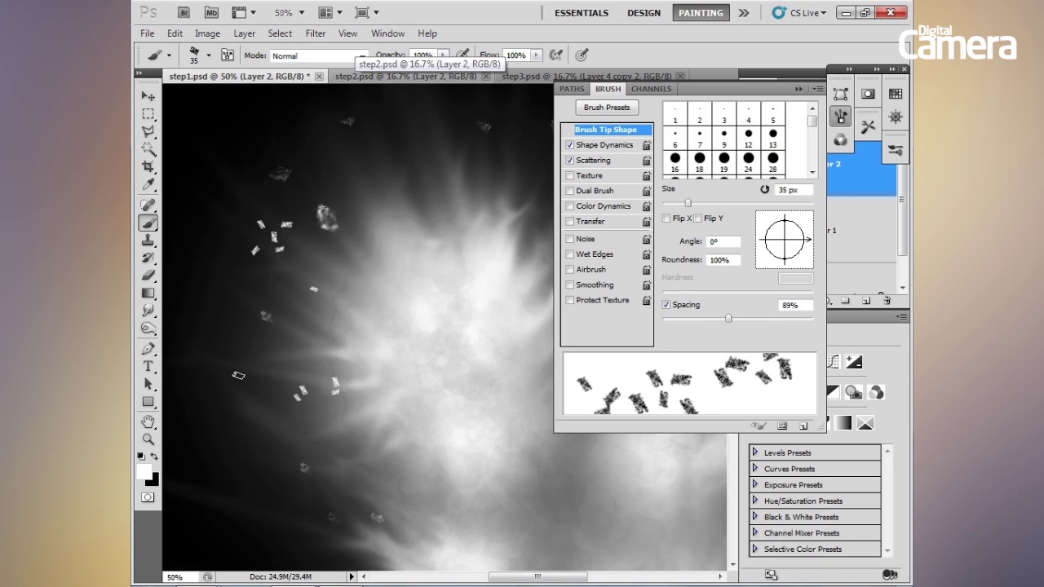
key(bracketleft)
click(291, 486)
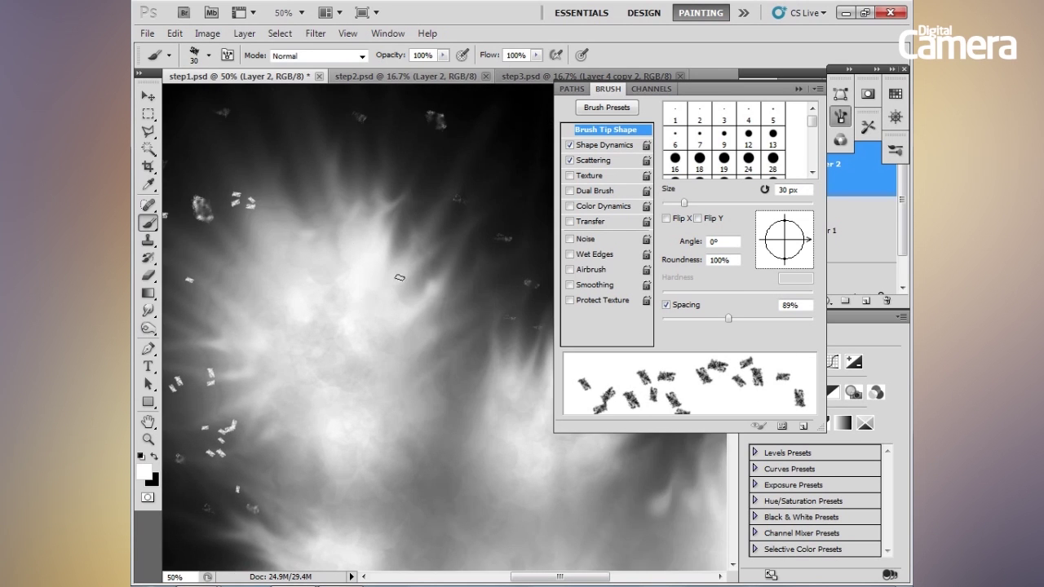
click(408, 269)
click(327, 171)
drag(261, 184, 266, 136)
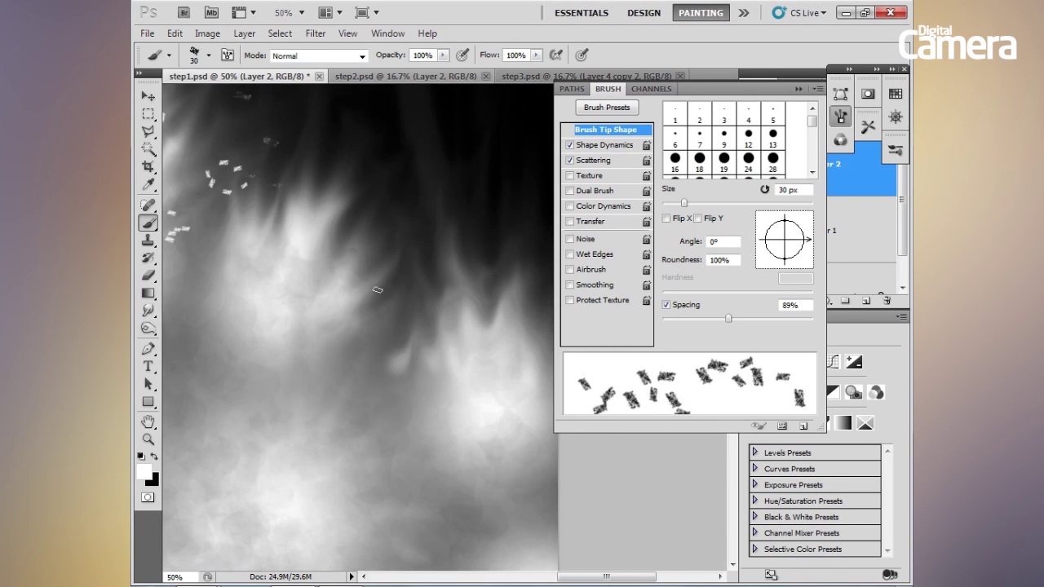
click(390, 306)
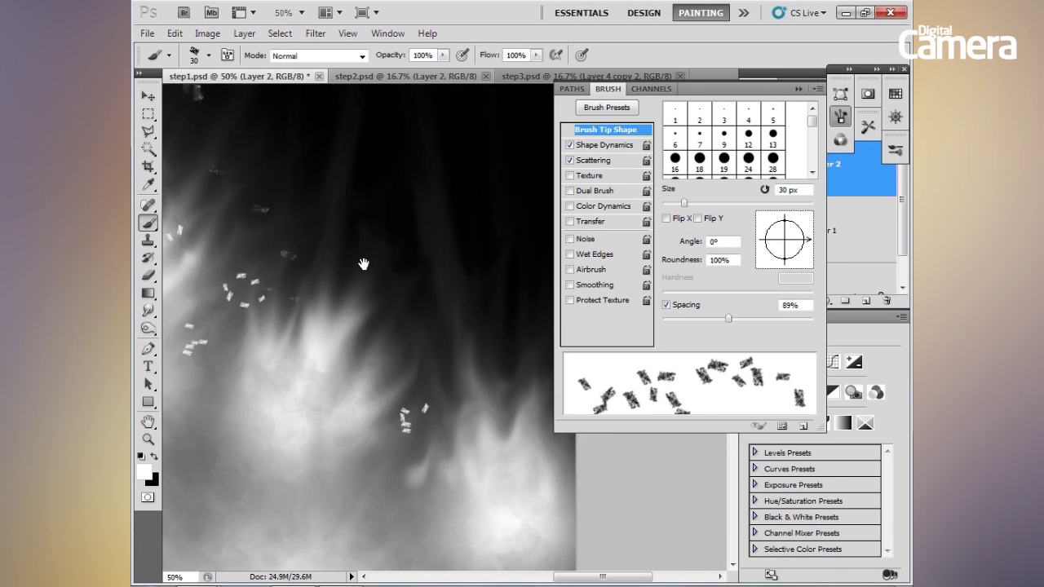
click(351, 281)
click(328, 196)
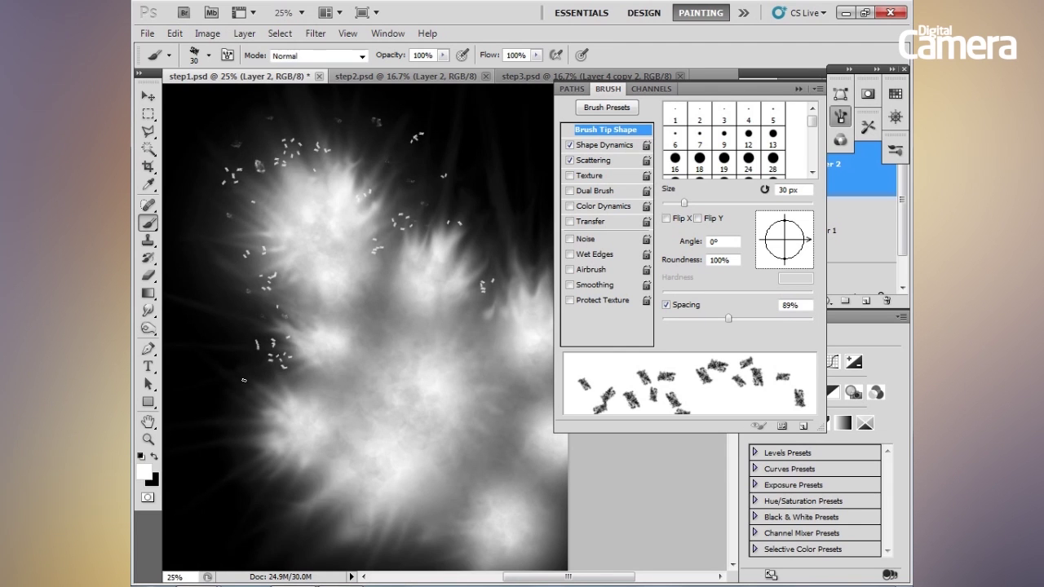
drag(310, 553, 294, 345)
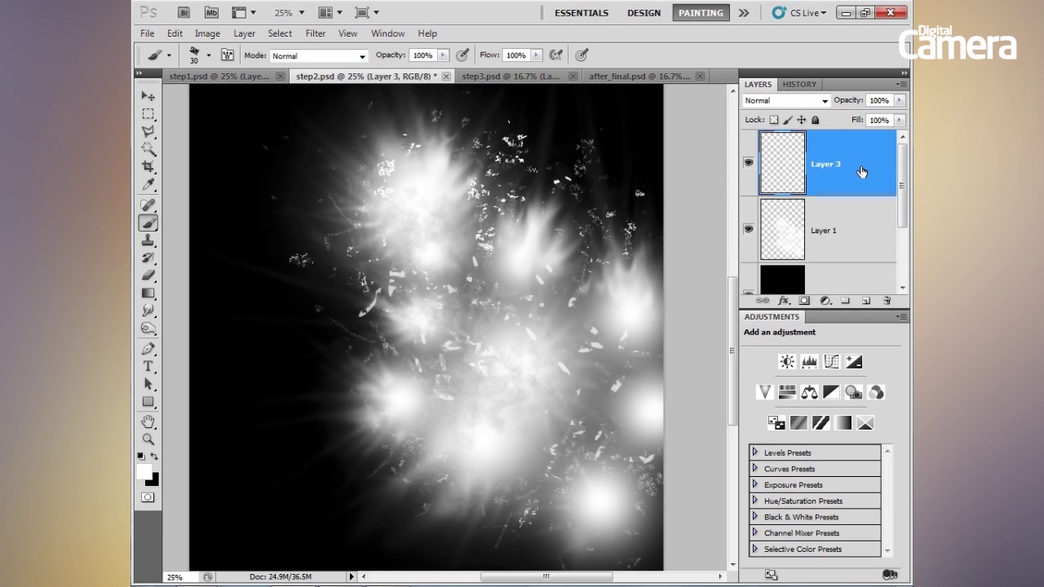
- Merge the upper layer down into Layer 1 and check the result by toggling its visibility
key(ctrl+e)
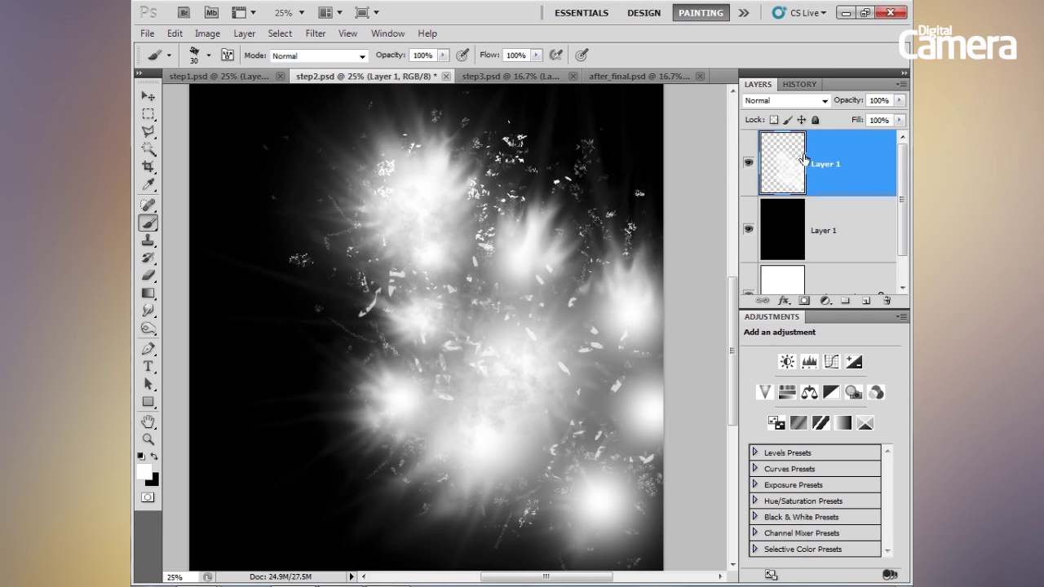
click(749, 164)
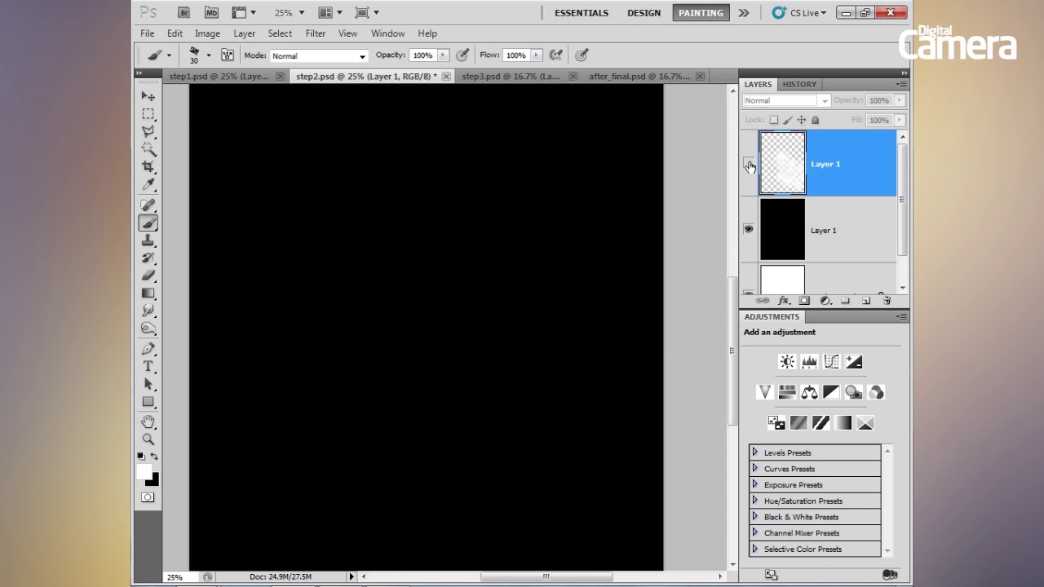
click(749, 165)
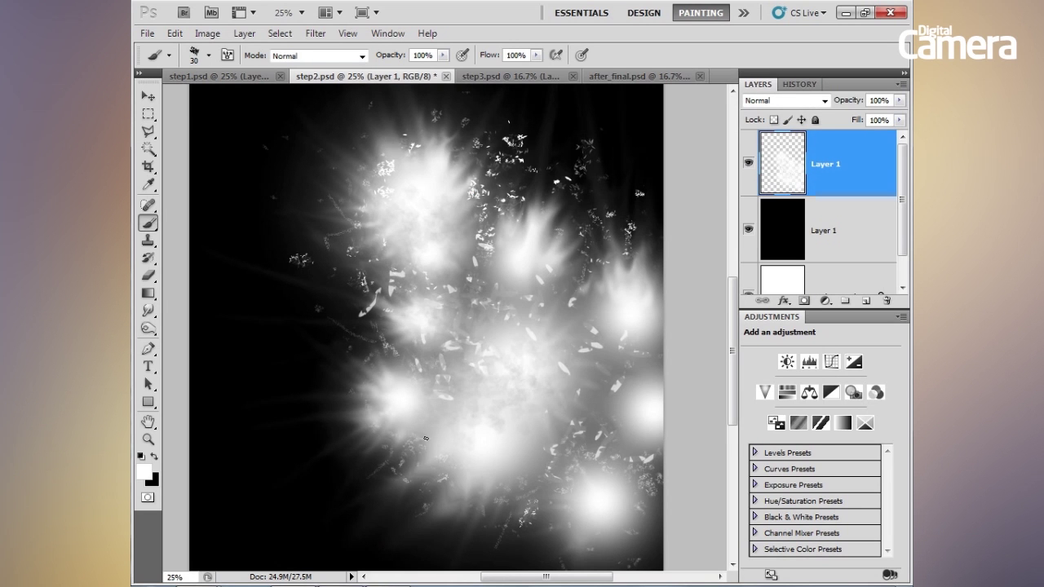
- Dodge the burst's highlights at 30% exposure with a size 35 brush, then duplicate Layer 1
click(148, 328)
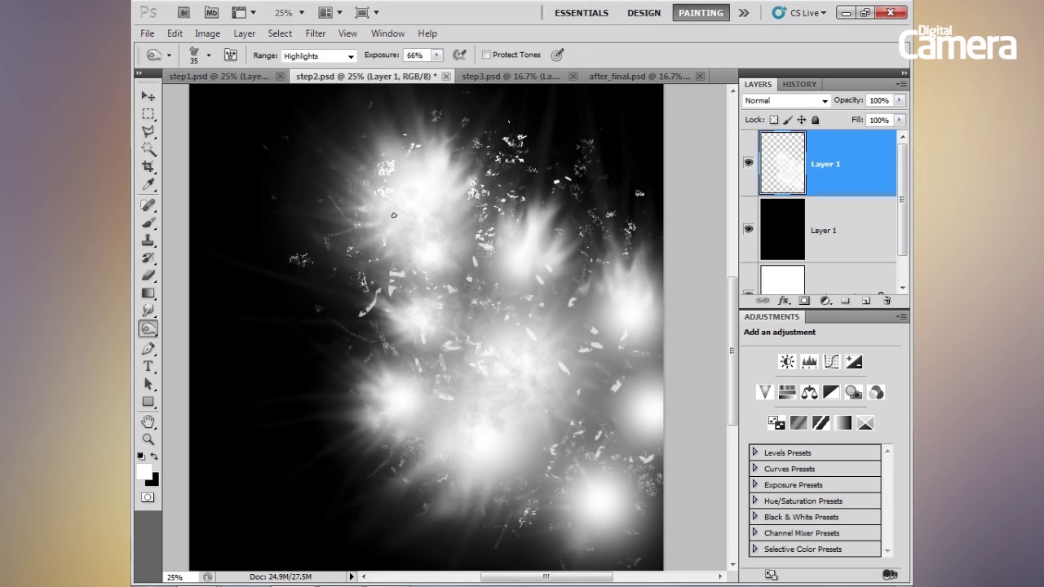
mouse_move(393, 215)
mouse_down()
mouse_move(418, 202)
mouse_move(436, 254)
mouse_up()
key(bracketright)
drag(498, 375, 497, 389)
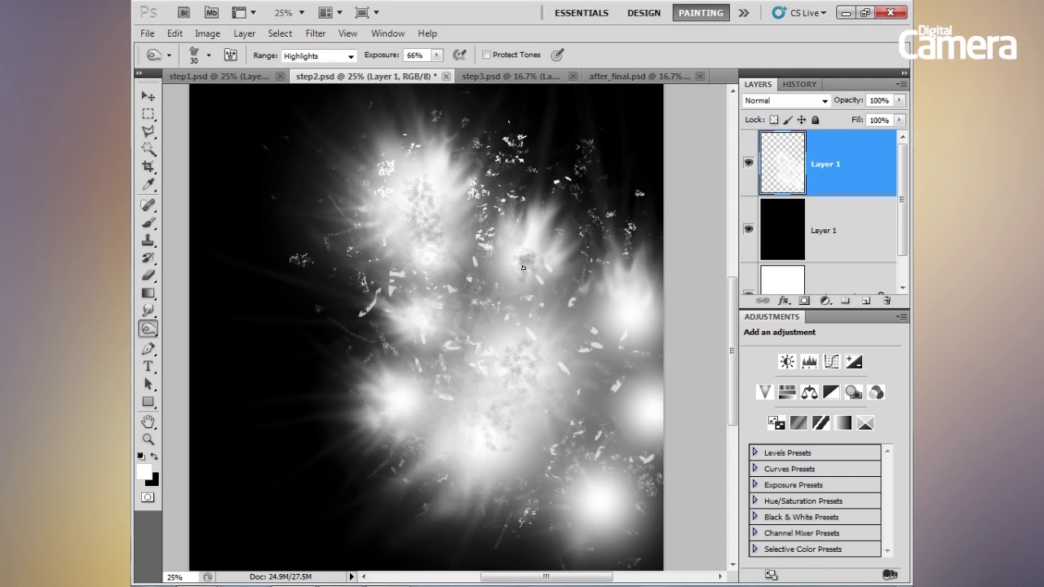
key(bracketright)
key(bracketleft)
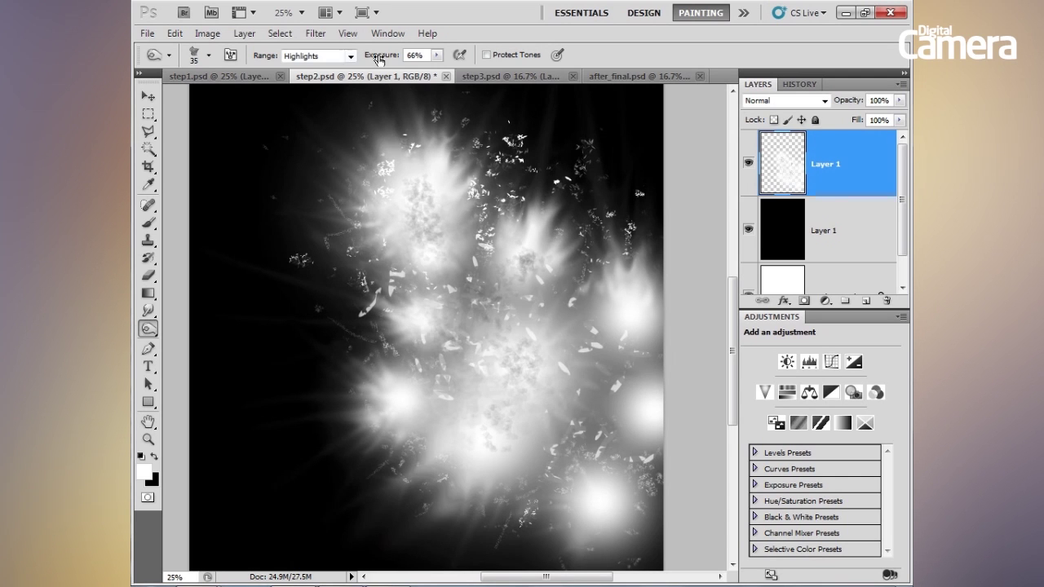
drag(383, 55, 367, 59)
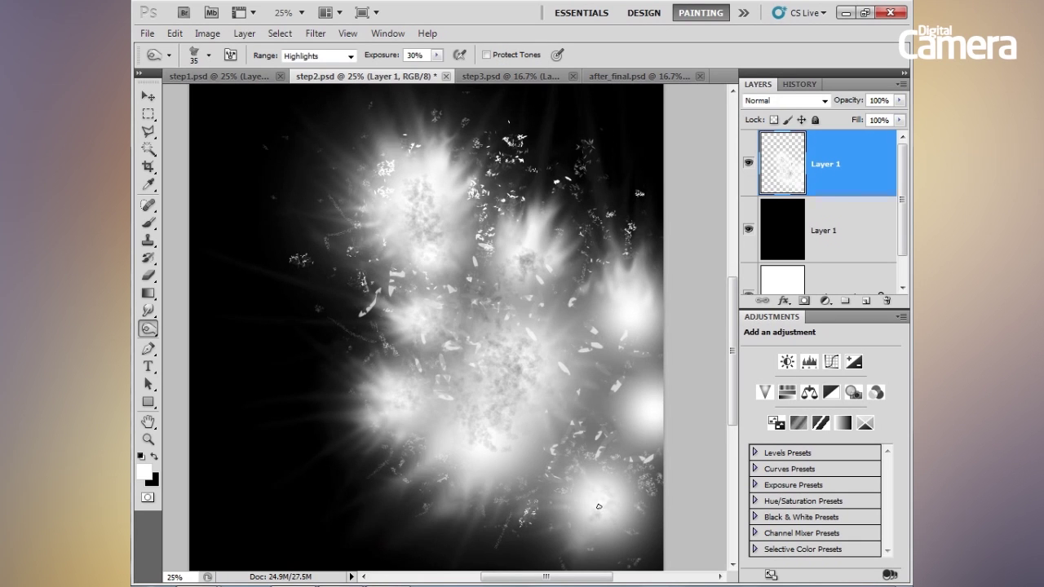
key(bracketright)
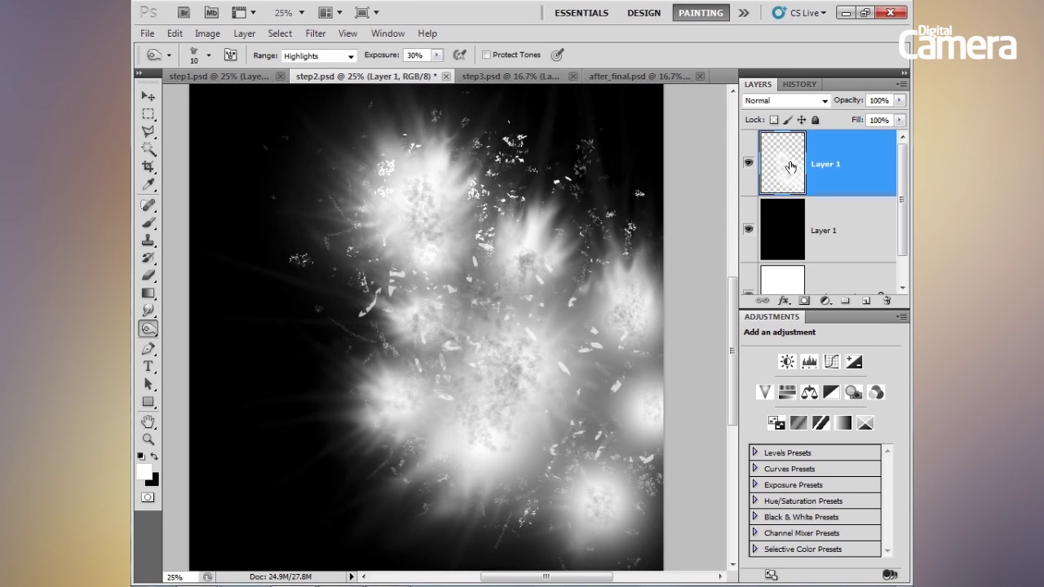
key(ctrl+j)
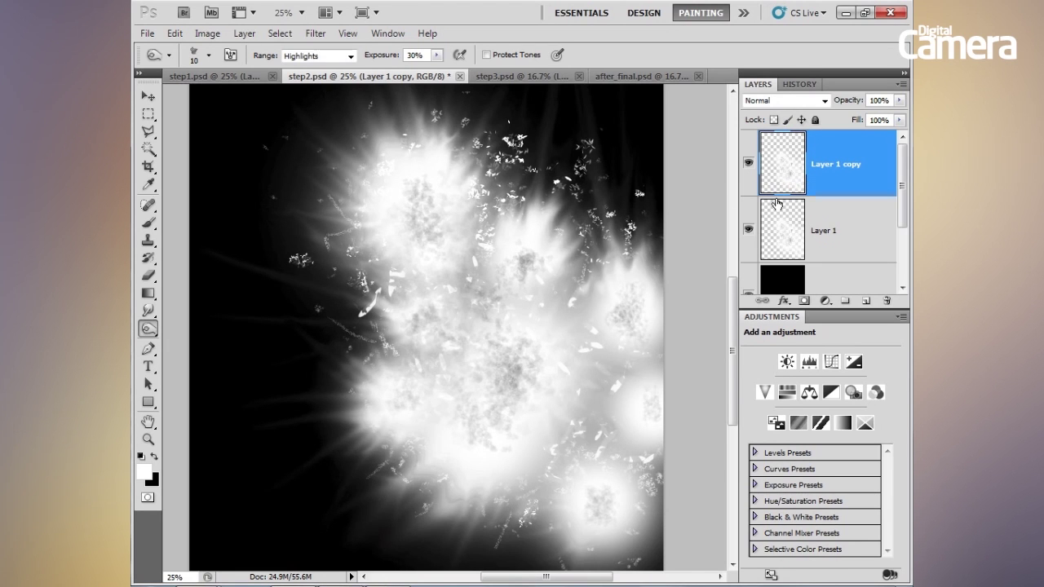
- Colorize Layer 1 copy at Hue 58, Saturation 25, Lightness -27, and set its blend mode to Hard Light
click(207, 33)
mouse_move(258, 74)
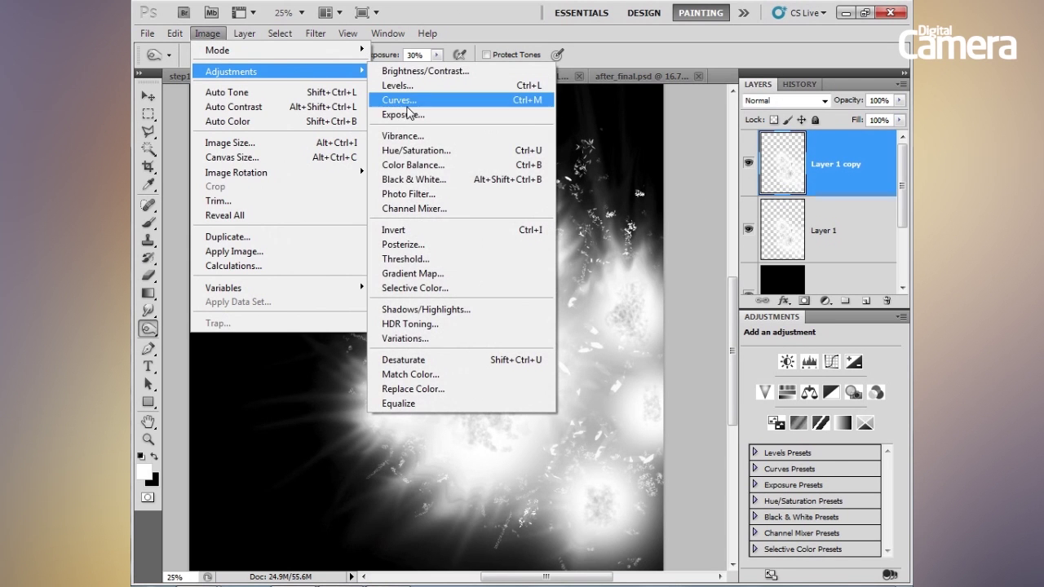
click(416, 151)
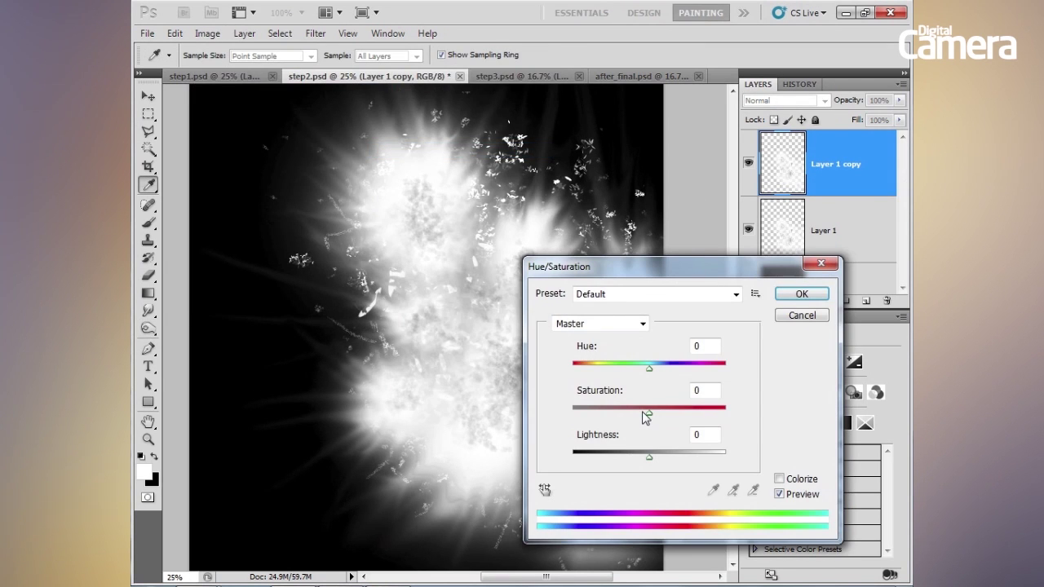
click(780, 479)
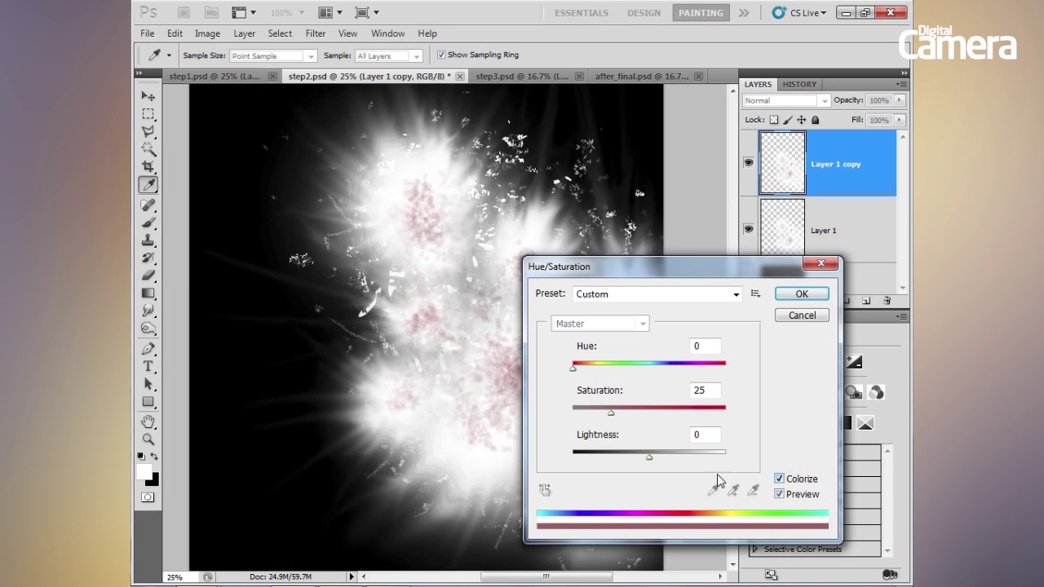
drag(574, 368, 601, 368)
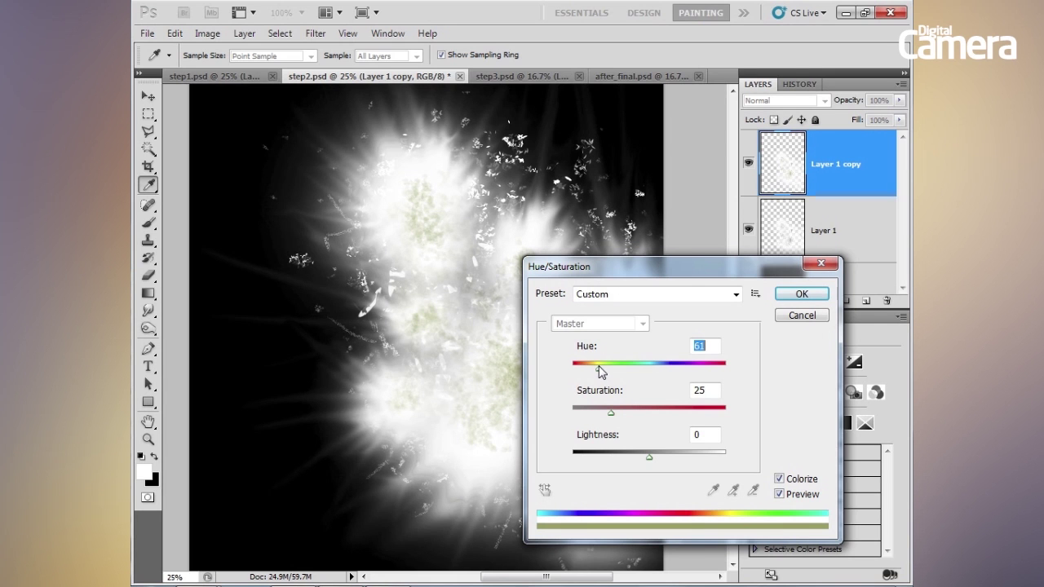
drag(599, 369, 596, 366)
drag(649, 459, 629, 460)
drag(616, 265, 620, 235)
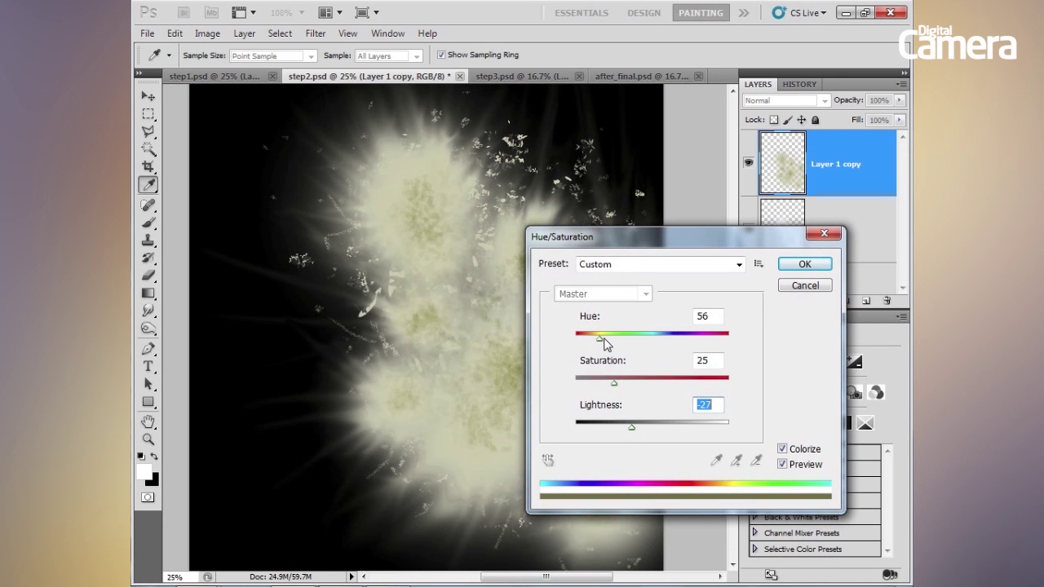
drag(599, 341, 600, 341)
click(795, 269)
key(o)
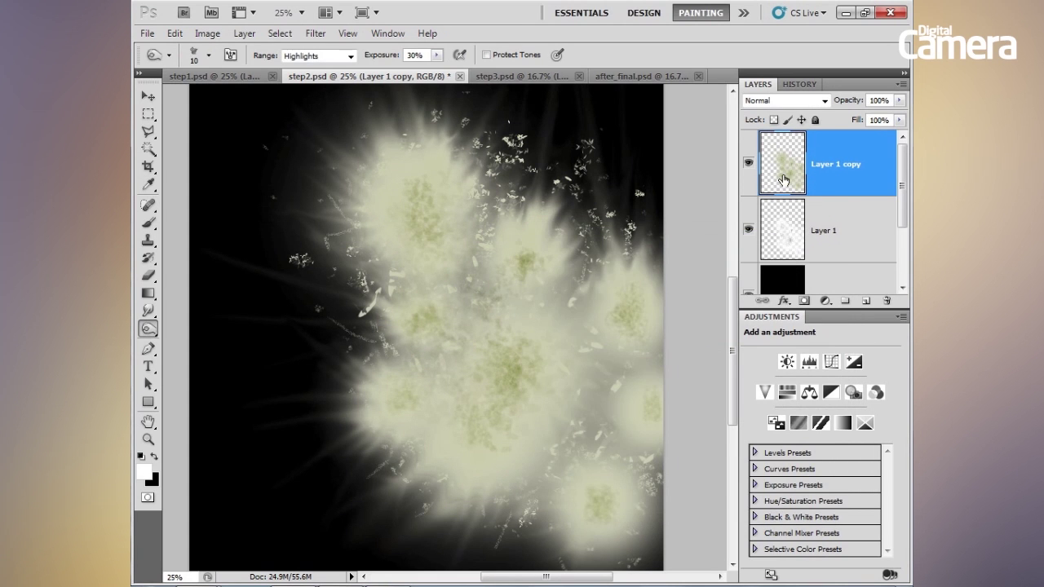
click(779, 100)
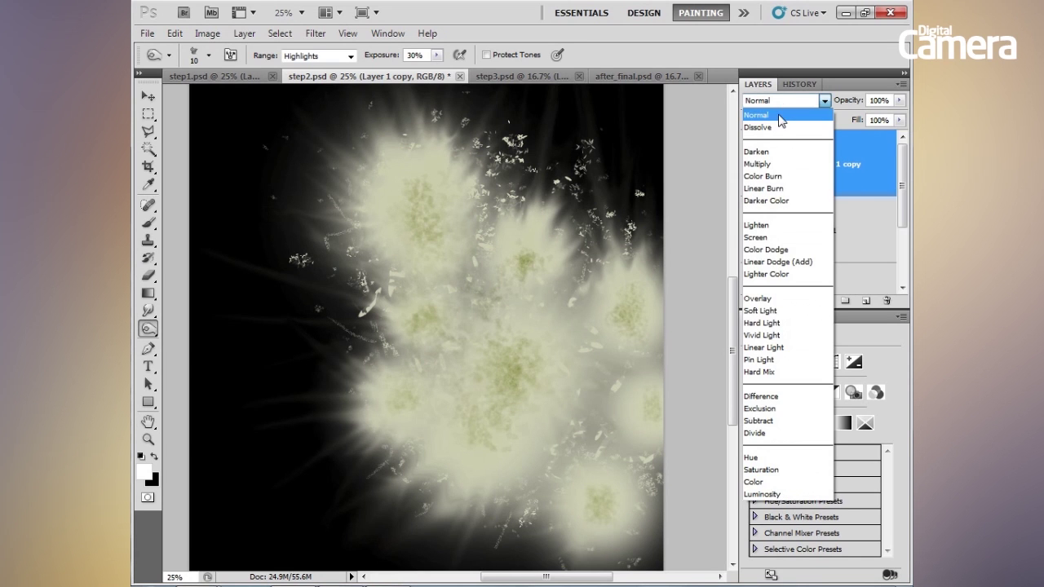
click(788, 323)
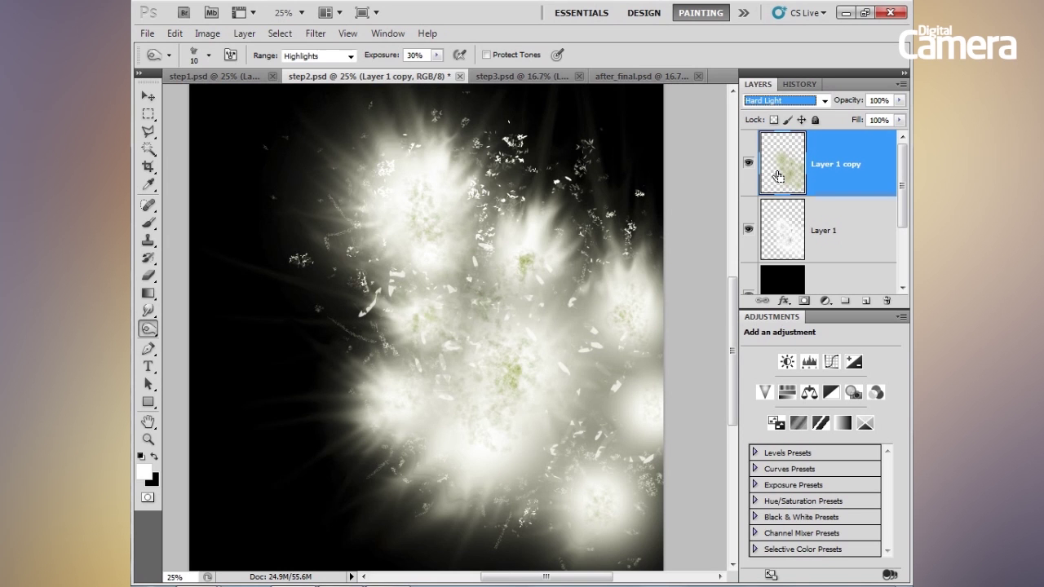
- Raise Layer 1 copy's saturation to about +61 using Hue/Saturation
key(ctrl+u)
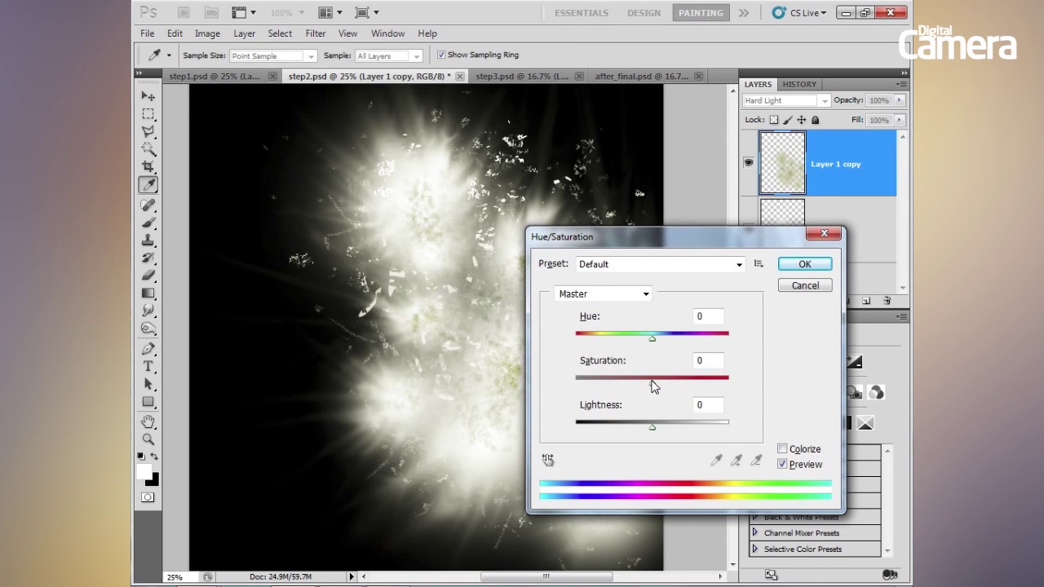
drag(651, 383, 699, 380)
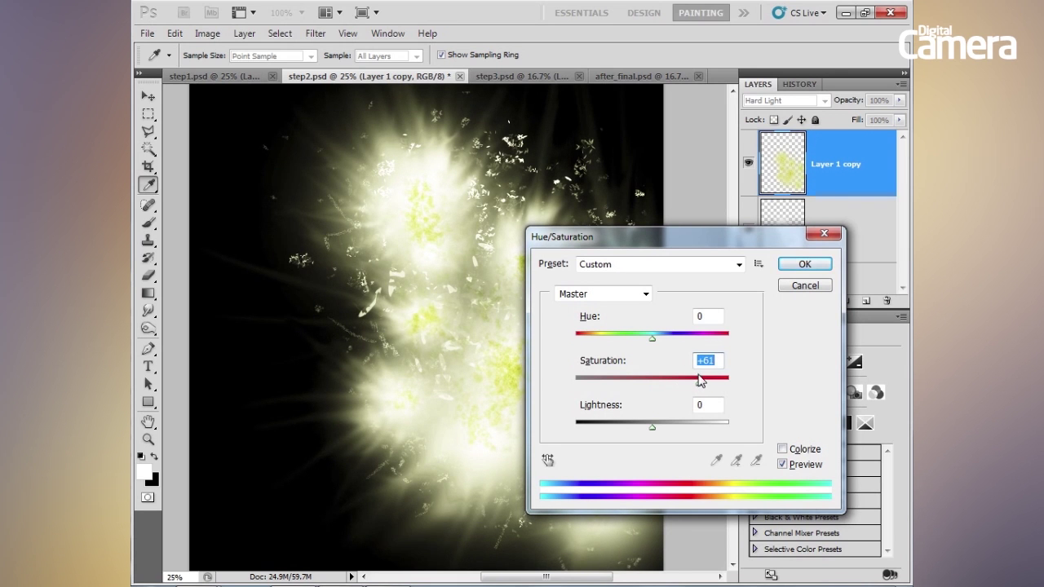
click(804, 263)
key(o)
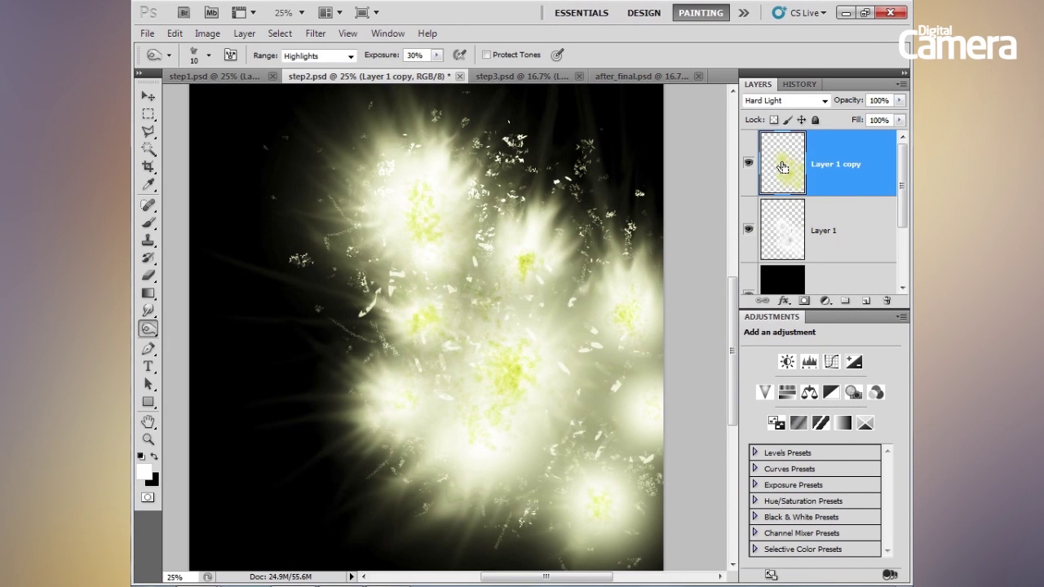
- Duplicate the layer, colorize the copy with Saturation 45 and Lightness -7, and blend it in Color Burn
key(ctrl+j)
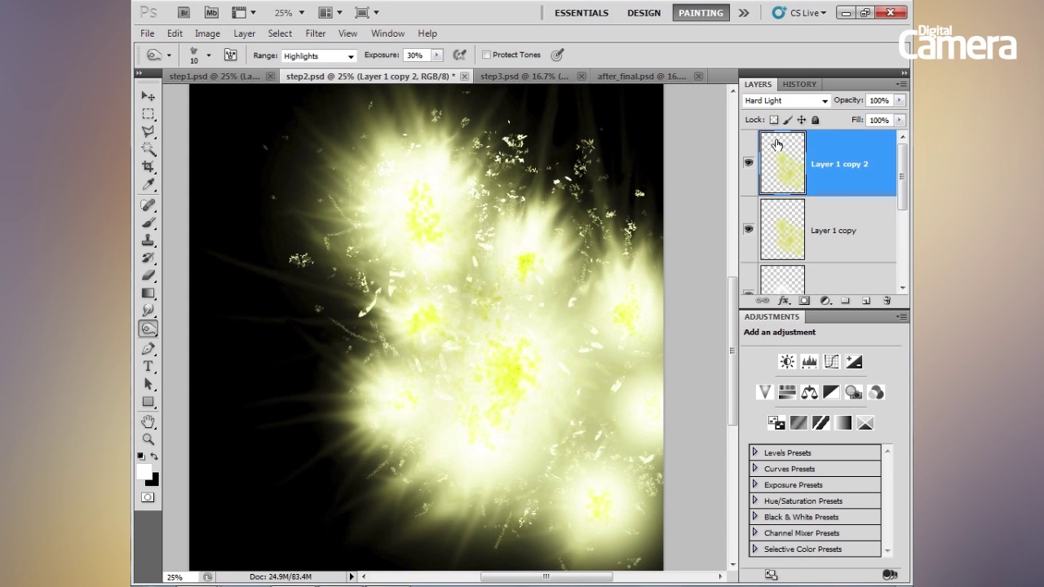
key(ctrl+u)
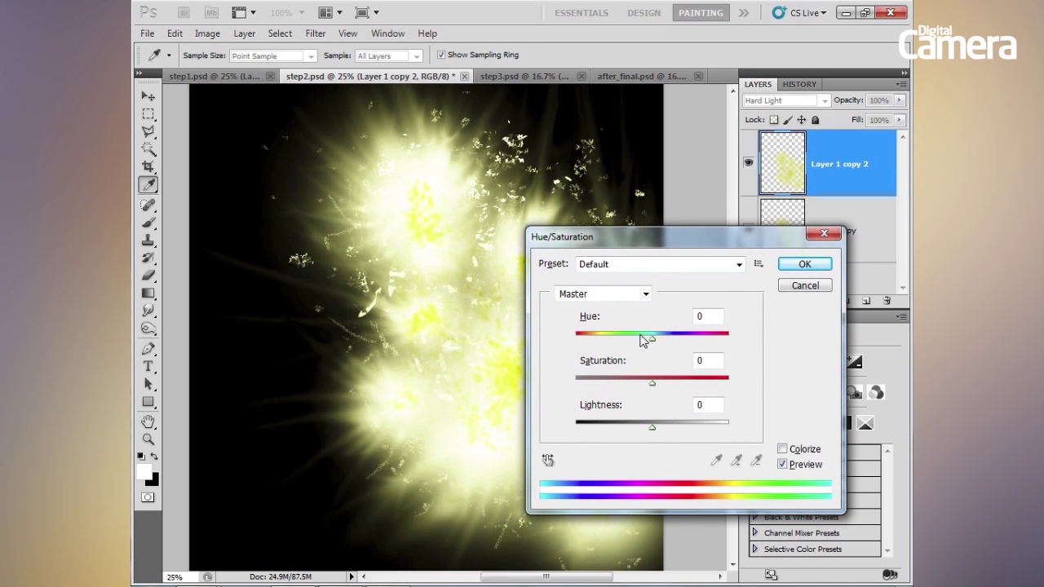
click(782, 449)
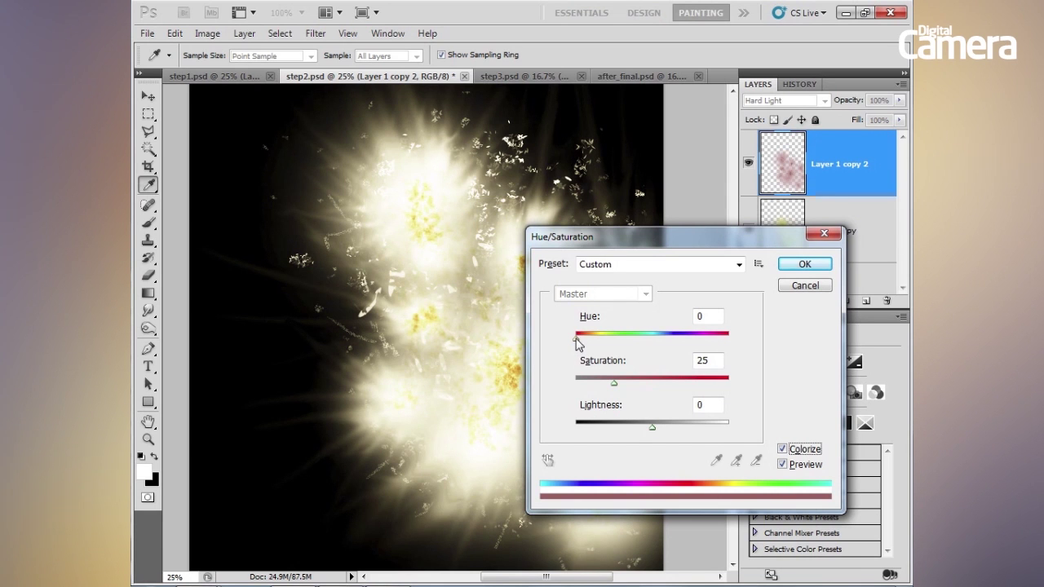
drag(578, 245, 610, 176)
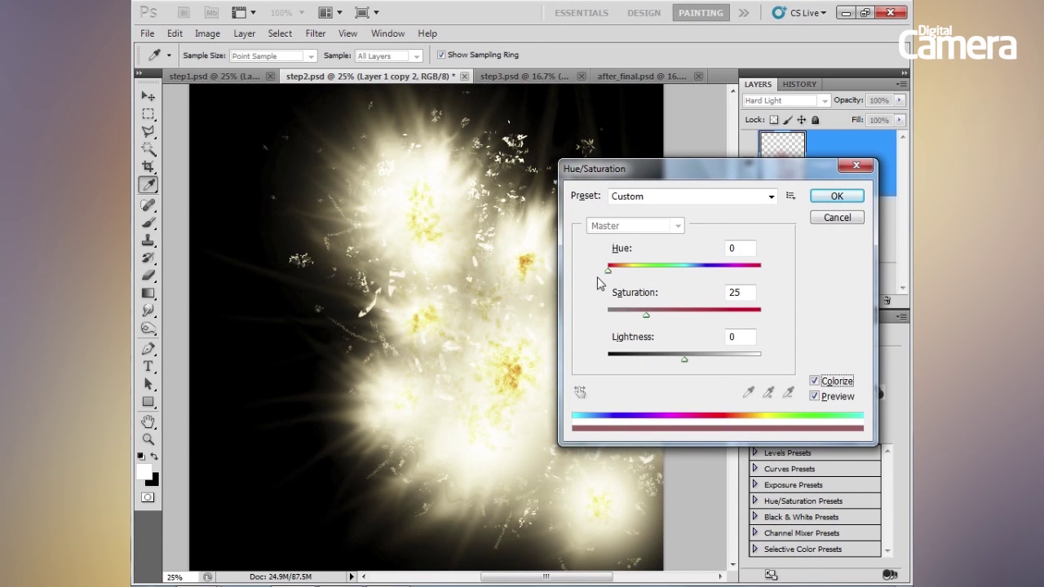
drag(646, 323, 676, 315)
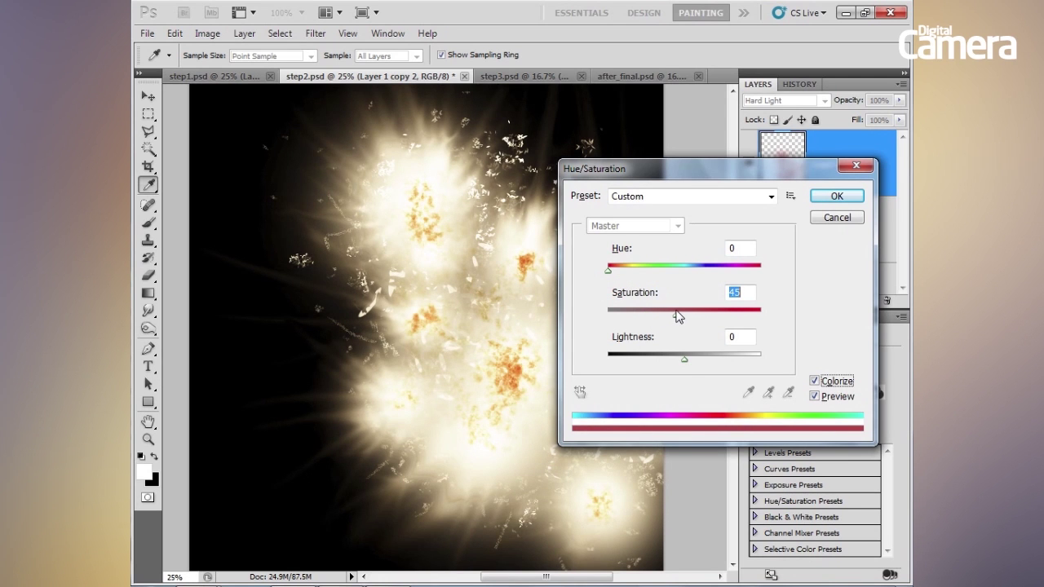
drag(684, 359, 678, 360)
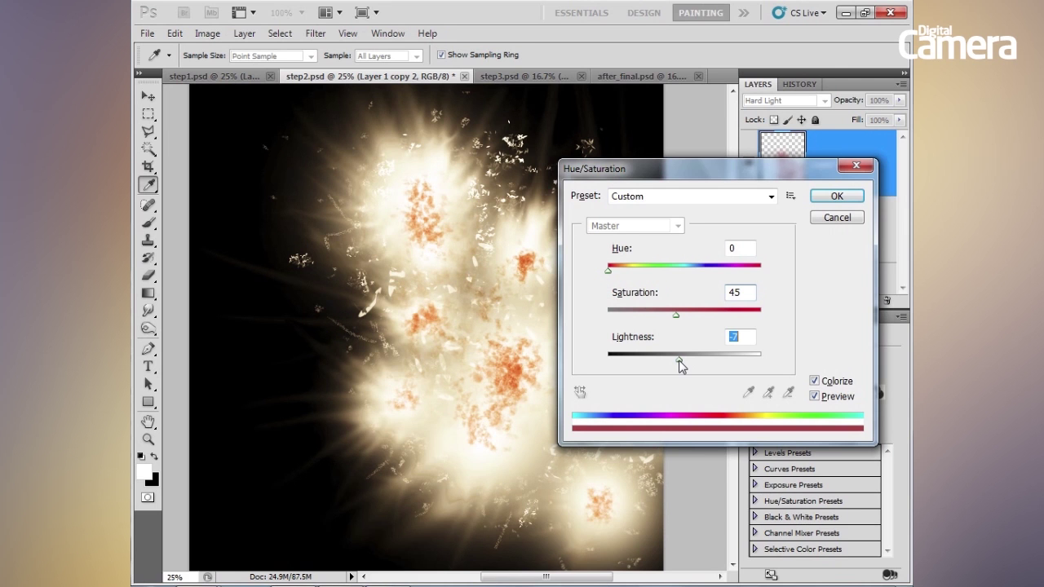
click(837, 197)
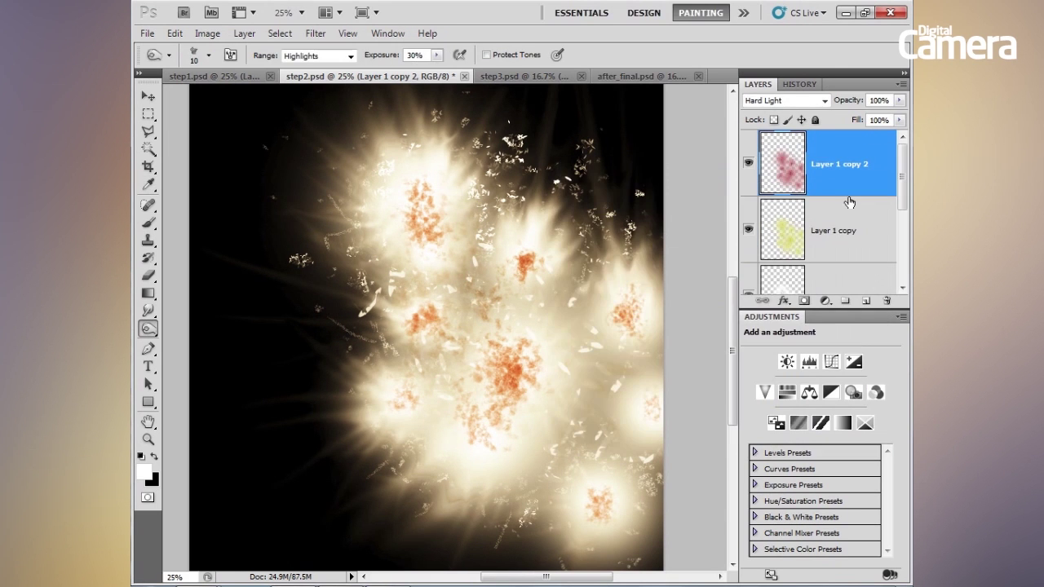
click(797, 103)
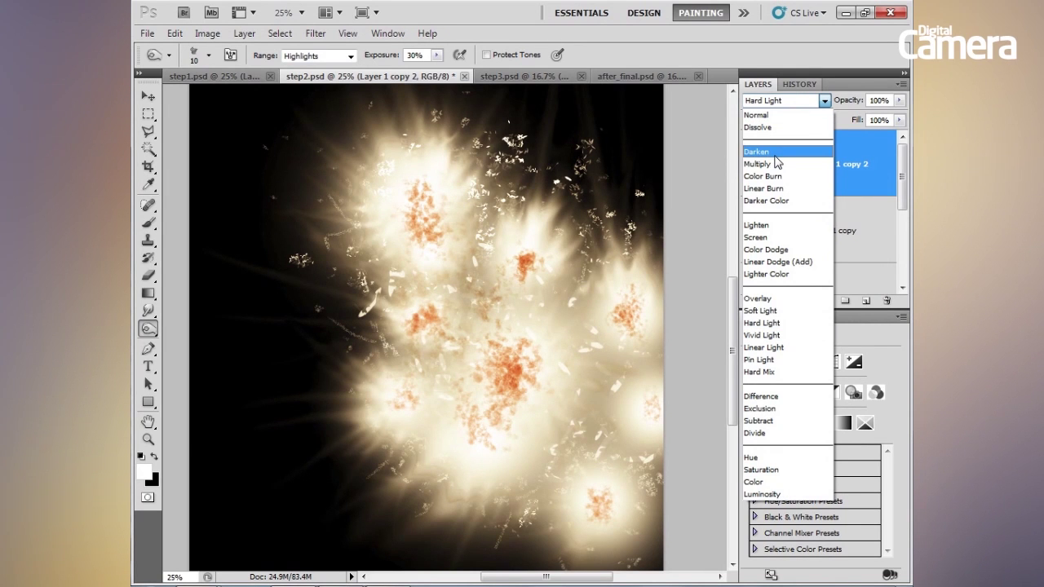
click(775, 176)
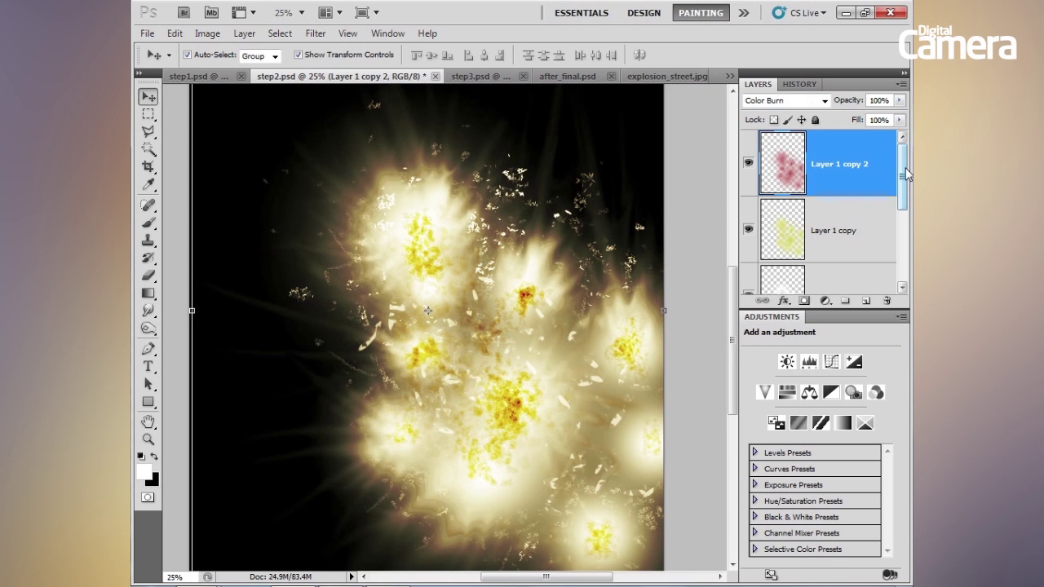
- Select all three explosion layers in step2.psd and drag them into explosion_street.jpg
drag(903, 169, 904, 180)
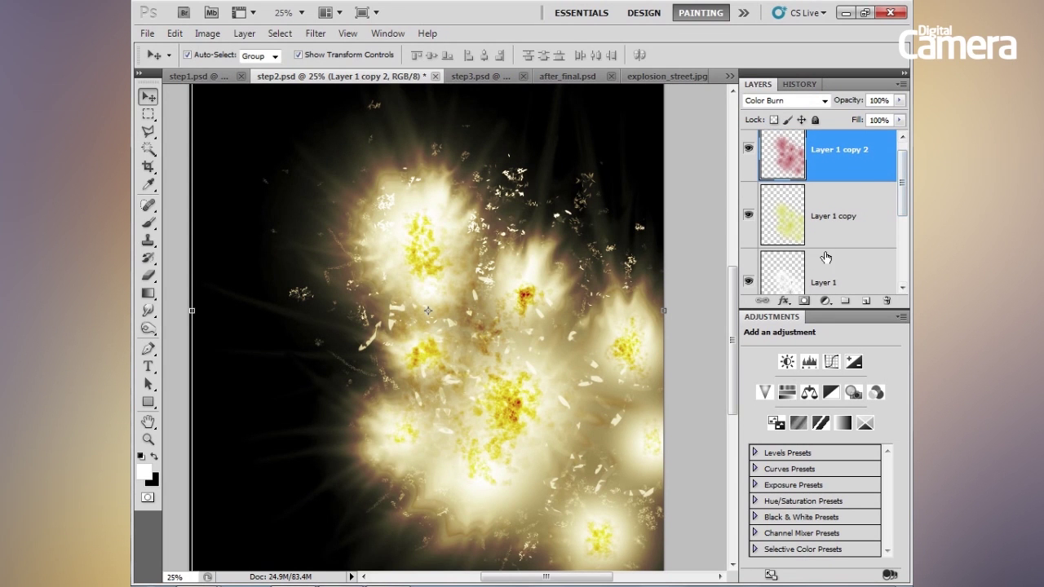
shift+click(860, 279)
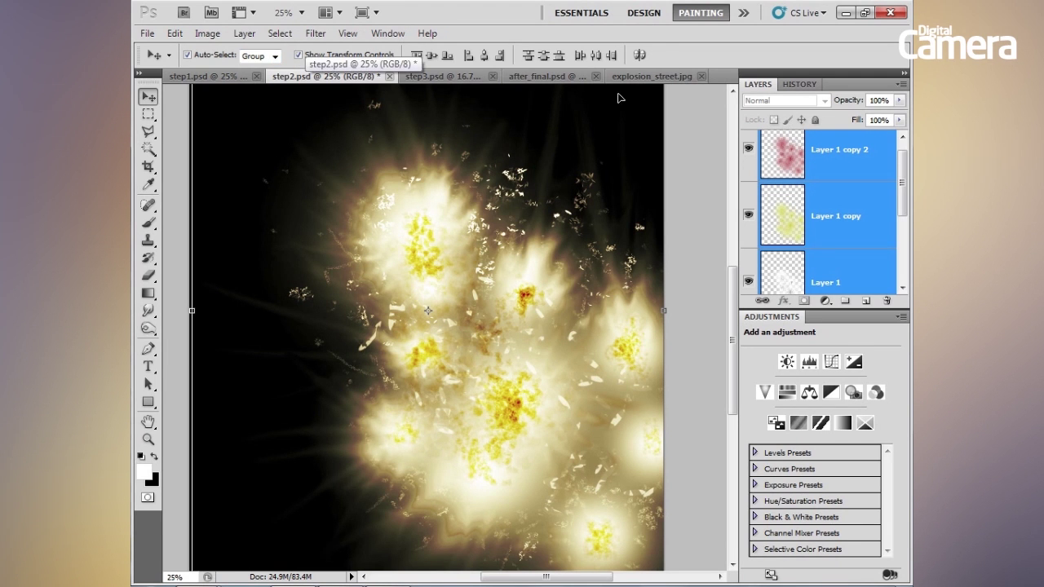
click(643, 73)
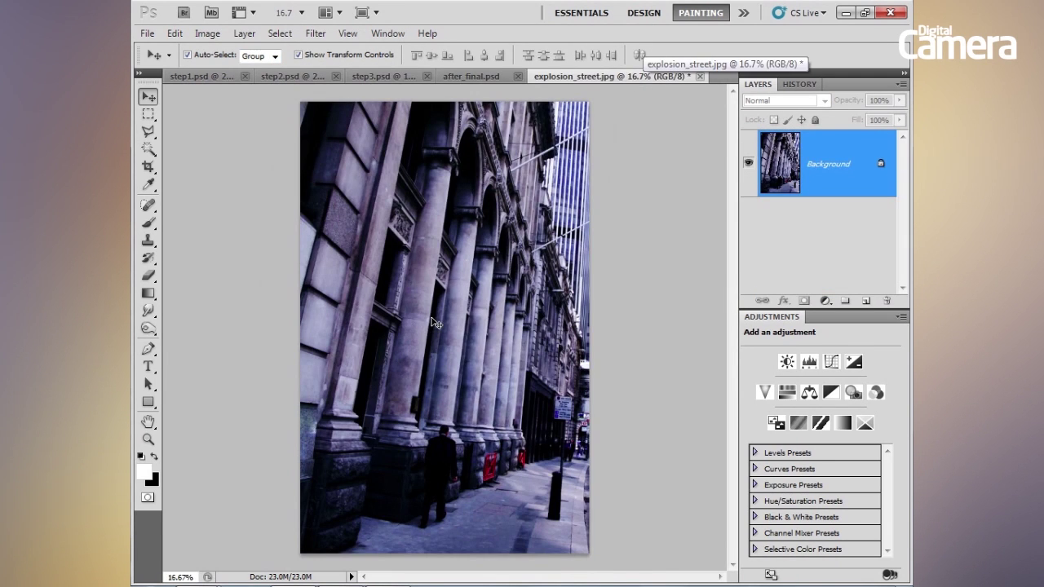
click(294, 76)
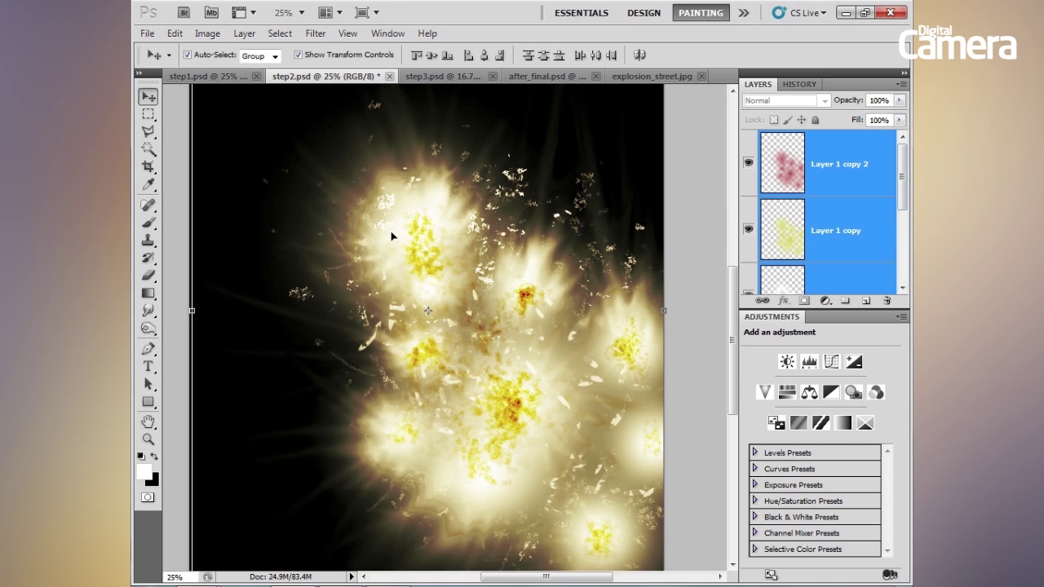
drag(391, 236, 420, 256)
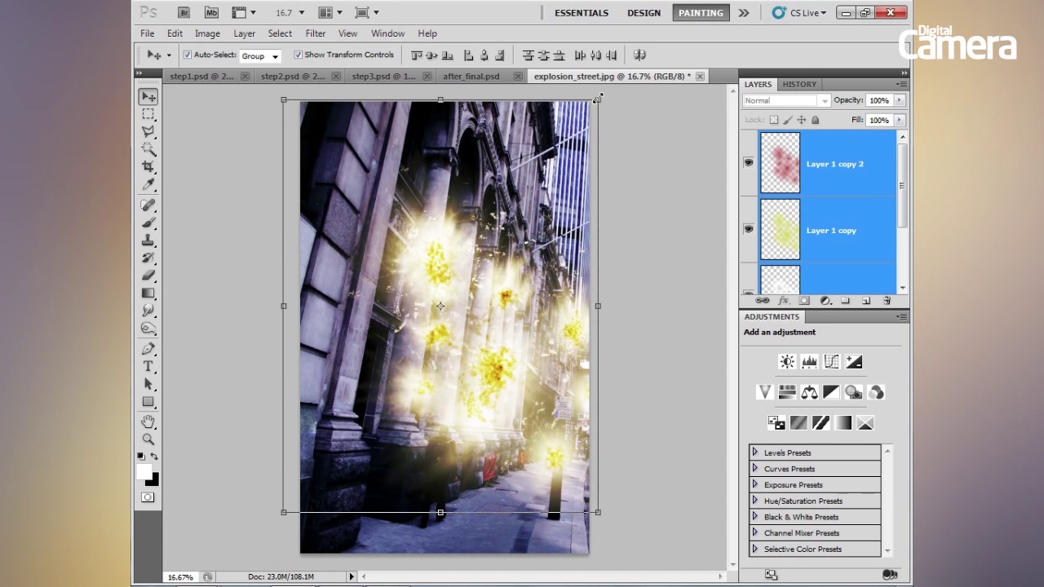
- Flip the explosion horizontally, move it up and right, and rotate it slightly clockwise over the columns
click(597, 306)
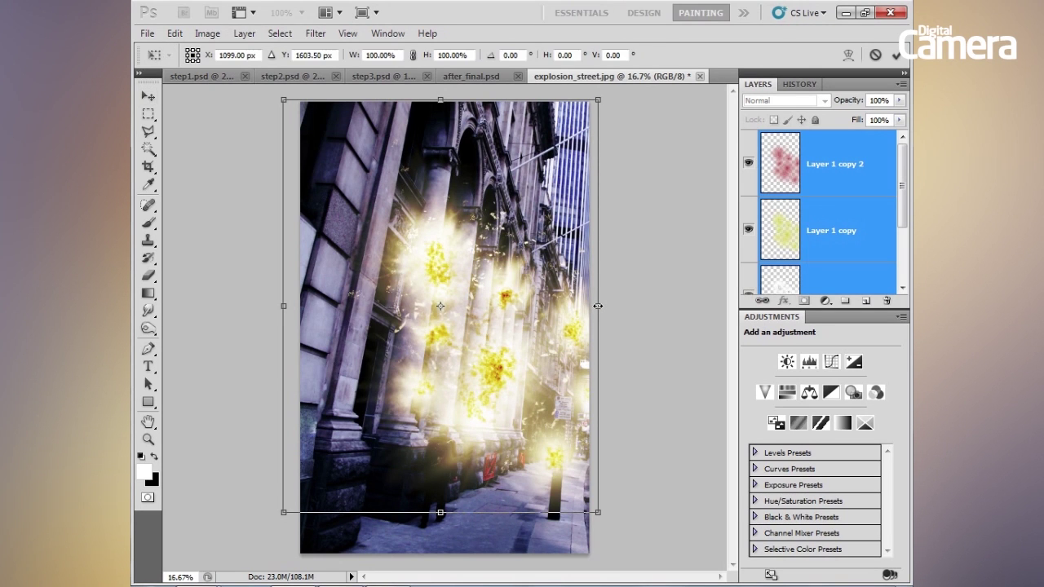
right_click(501, 280)
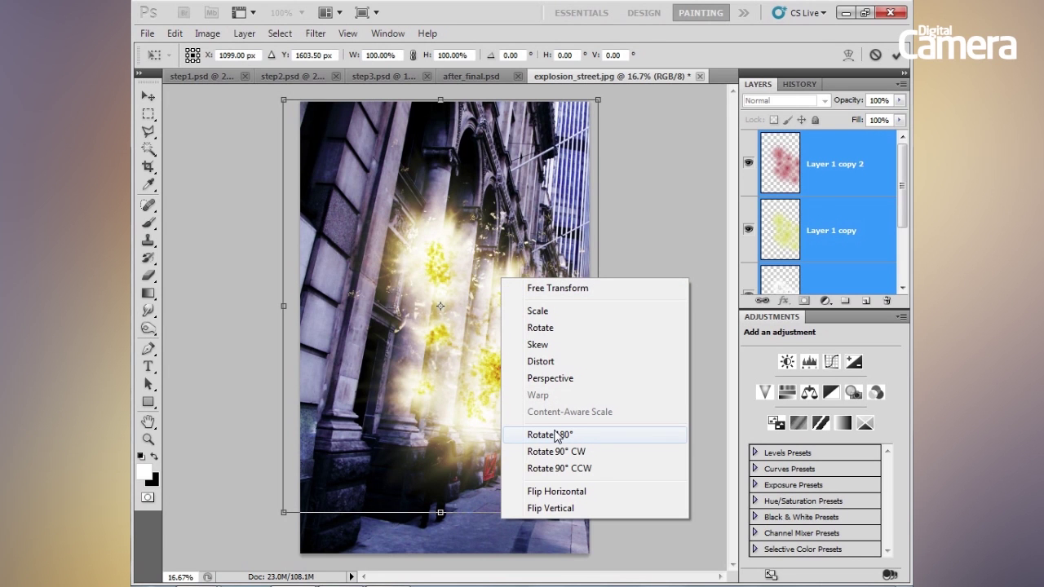
click(555, 492)
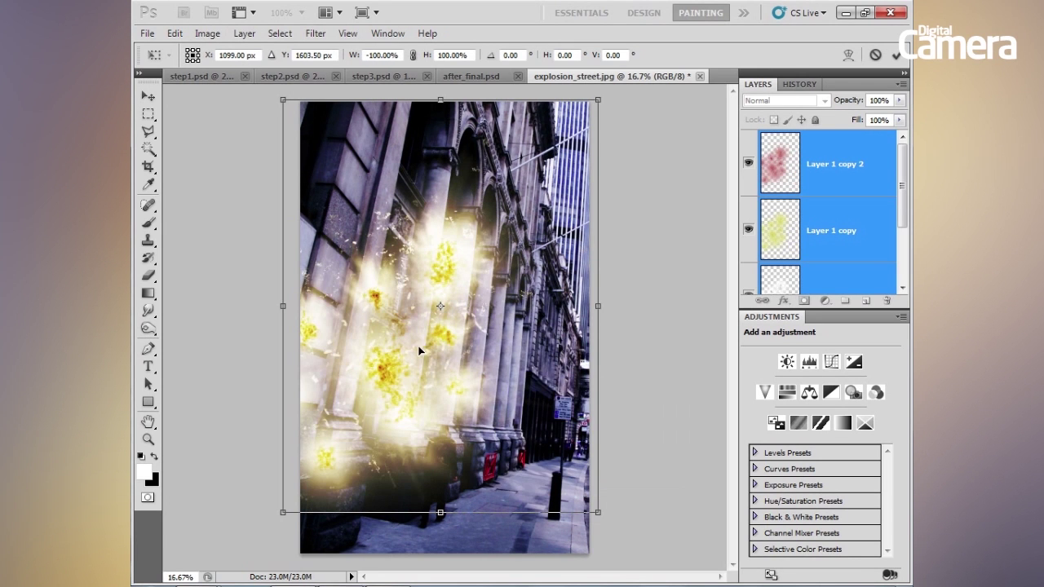
drag(309, 330, 361, 321)
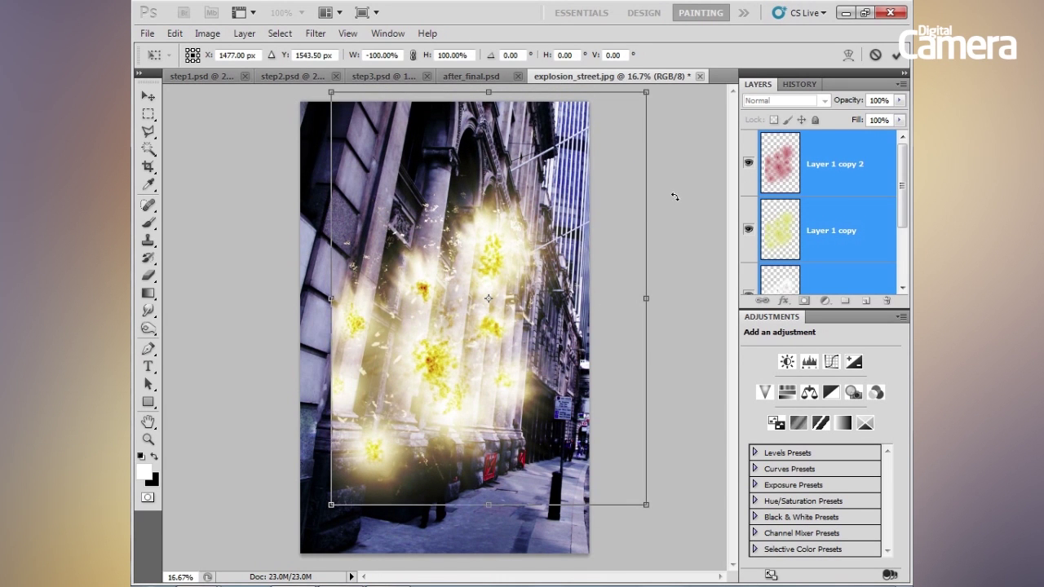
drag(673, 196, 673, 226)
key(Return)
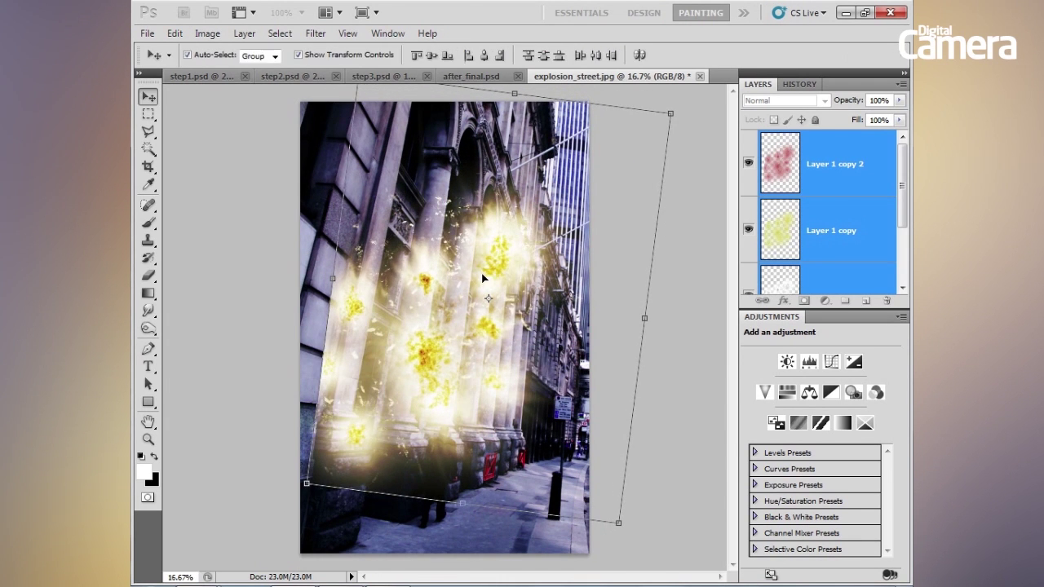